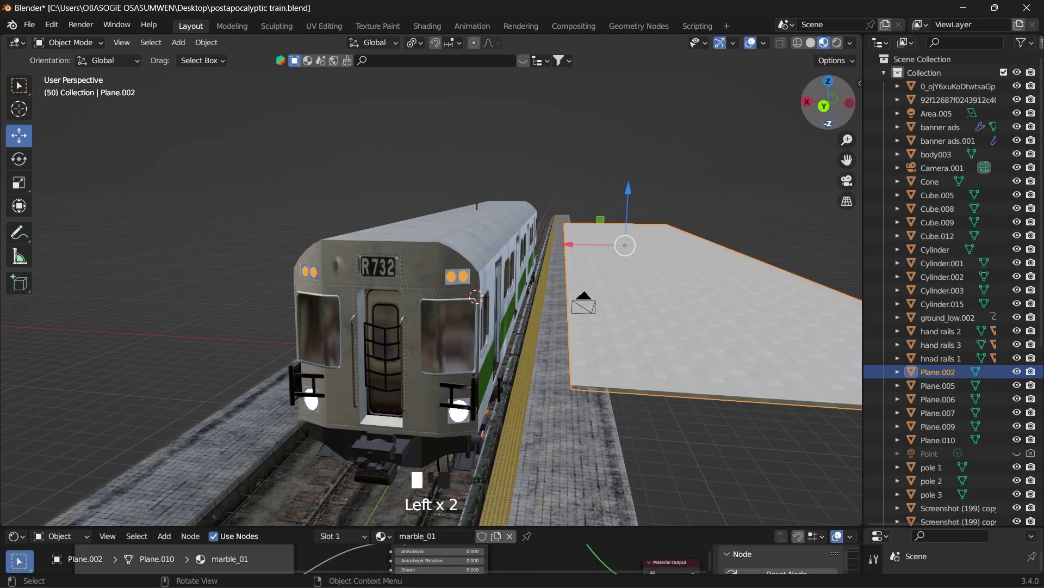
Generate BagaPie ivy on the train body at the 3D cursor inside the carriage aisle
left_click_drag(820, 113, 884, 116)
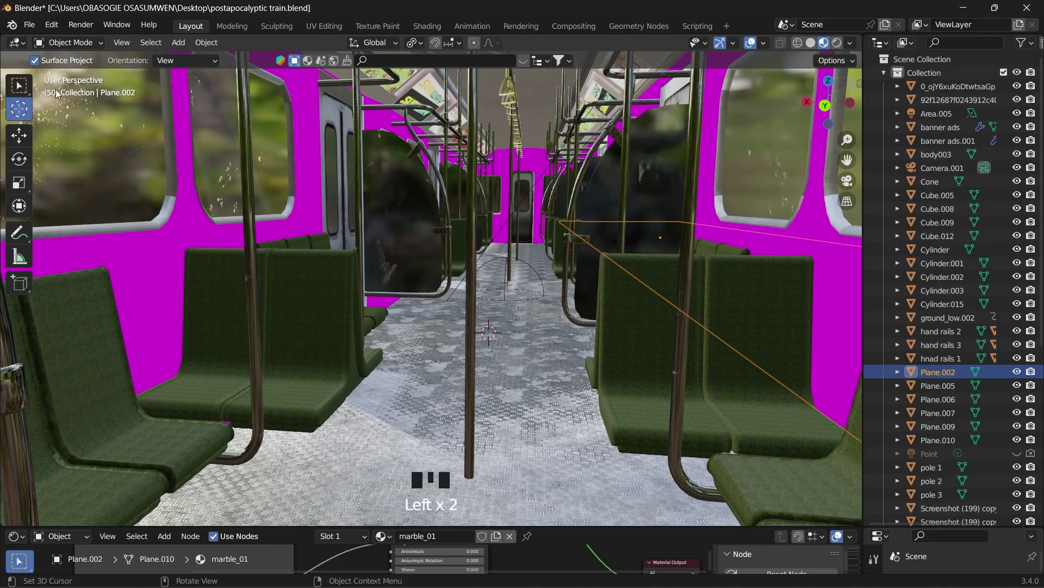
left_click(19, 86)
left_click(859, 83)
left_click(855, 506)
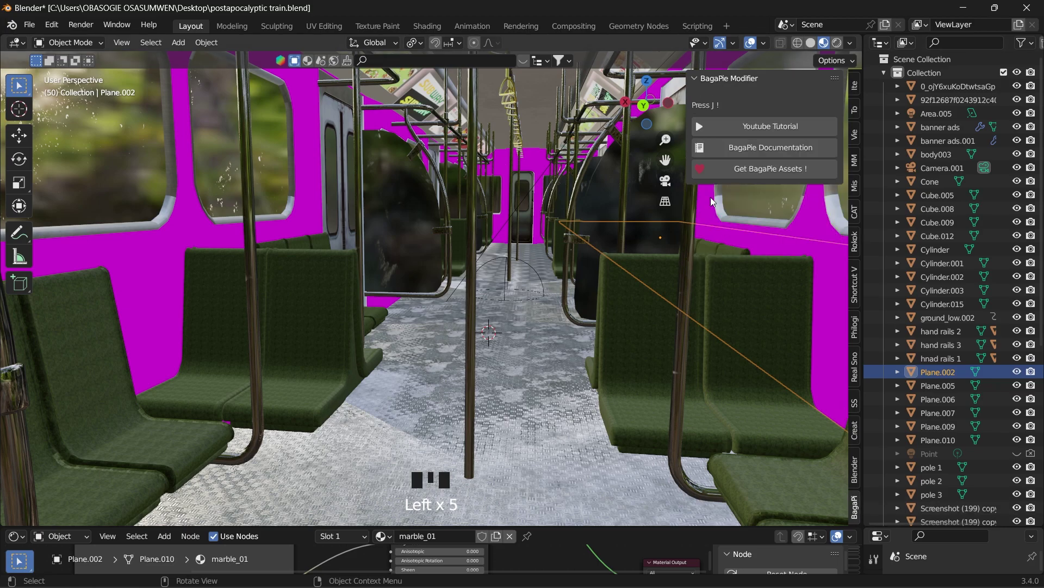
left_click(848, 495)
left_click(547, 366)
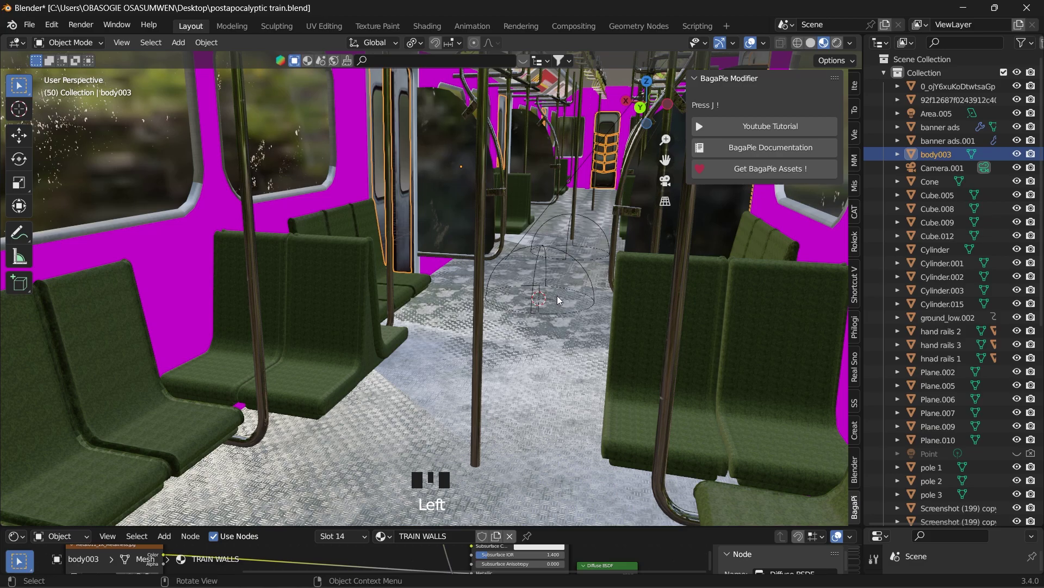
key("j")
left_click(517, 265)
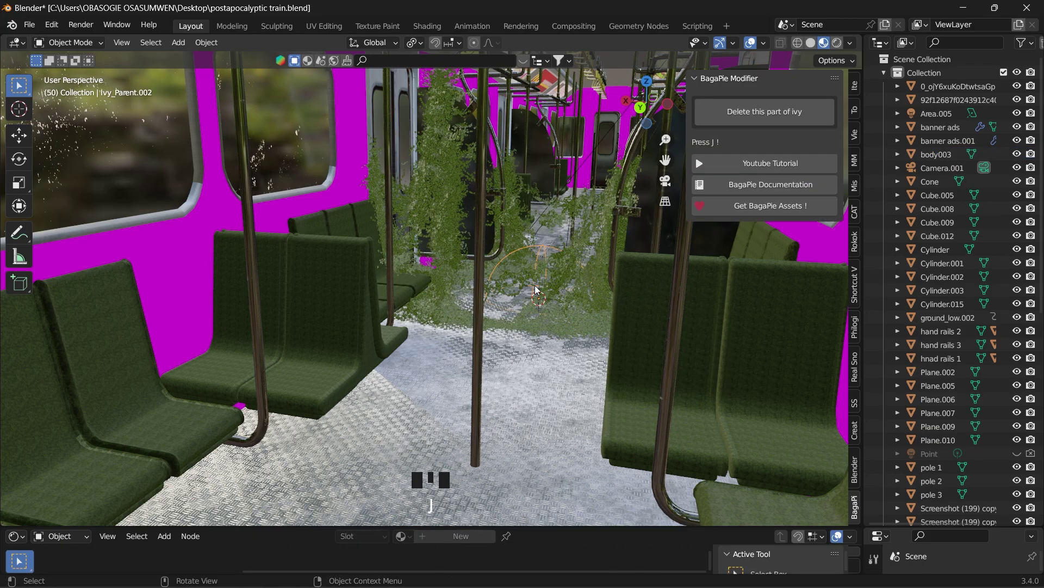
Select the generated ivy and move it along the aisle towards the near end of the carriage
left_click_drag(666, 140, 639, 111)
left_click(462, 234)
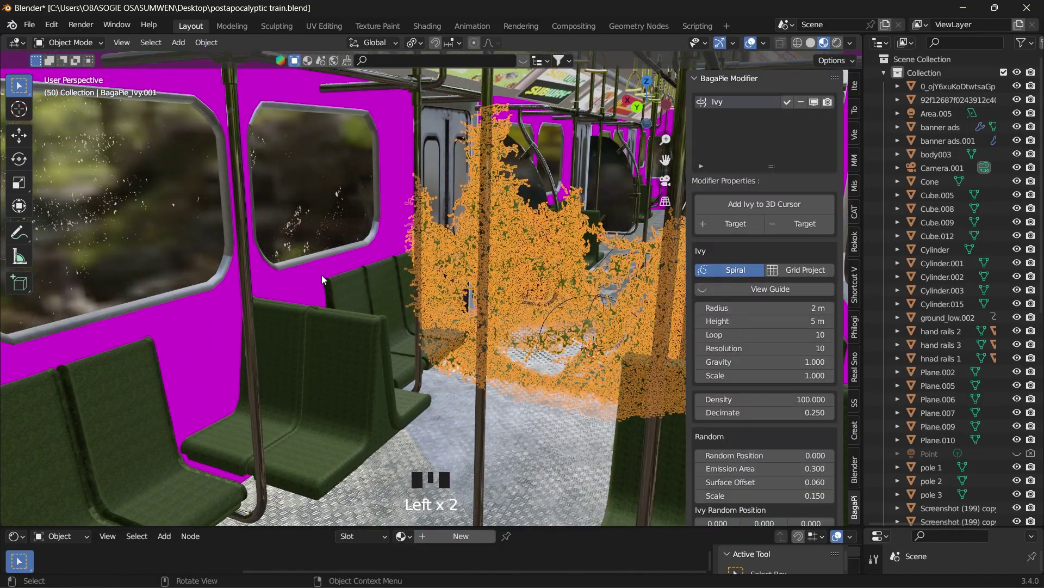
left_click(18, 136)
left_click_drag(580, 369, 495, 515)
scroll(484, 347, "up", 2)
scroll(491, 317, "down", 4)
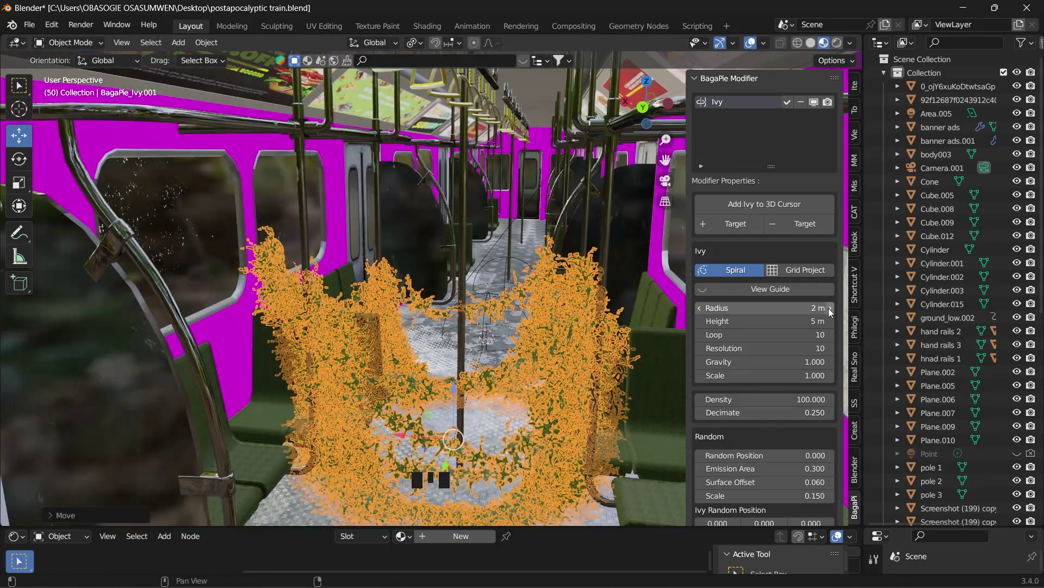
Set the ivy's radius to 2.08 m, height to 11.8 m, loops to 2, resolution to 42 and surface offset to 0.040
left_click(828, 308)
left_click(828, 307)
left_click(828, 308)
left_click(828, 308)
left_click(828, 308)
mouse_move(810, 321)
left_mouse_down()
mouse_move(855, 321)
mouse_move(827, 321)
left_mouse_up()
scroll(777, 424, "down", 2)
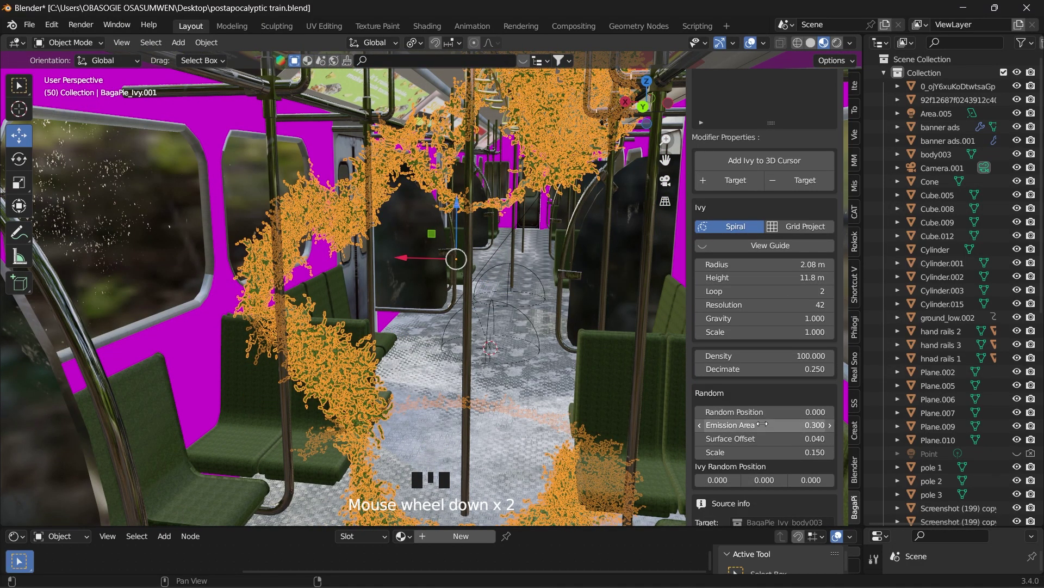
Set the ivy's random scale to 0.140 and random position to 0.020, and raise its loops to 3
left_click_drag(810, 452, 802, 453)
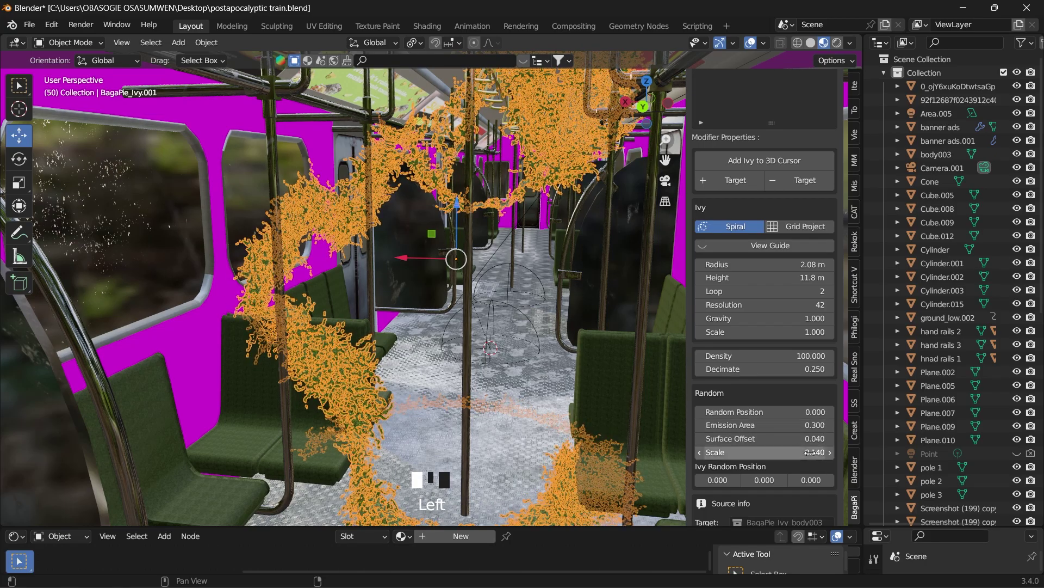
mouse_move(810, 412)
left_mouse_down()
mouse_move(848, 411)
mouse_move(816, 412)
left_mouse_up()
left_click(830, 291)
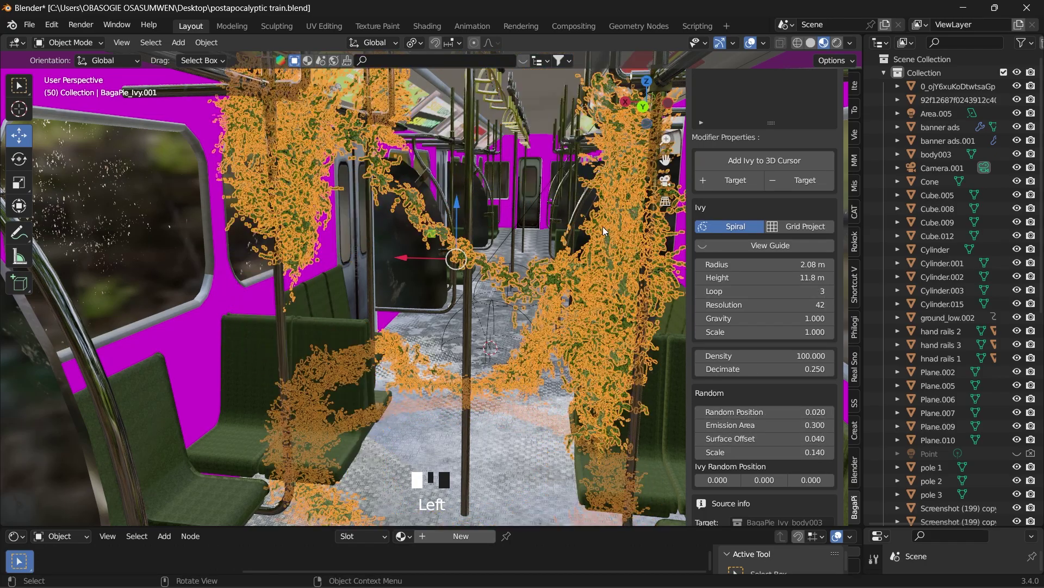
Examine the ivy and the train from inside and outside the carriage in rendered shading
left_click(524, 217)
scroll(521, 287, "down", 7)
mouse_move(645, 112)
left_mouse_down()
mouse_move(612, 112)
mouse_move(652, 76)
mouse_move(648, 114)
left_mouse_up()
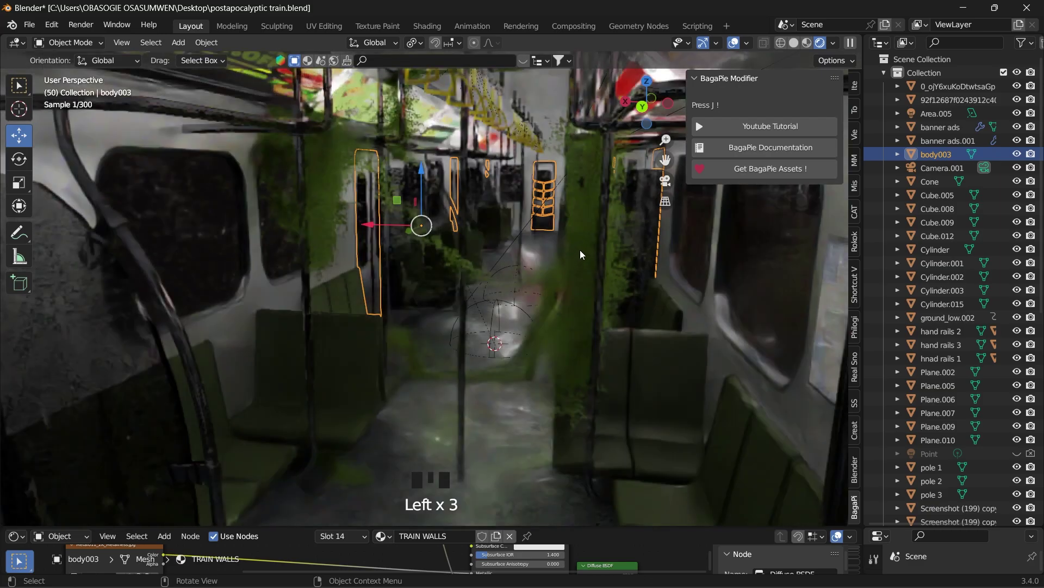
mouse_move(644, 108)
left_mouse_down()
mouse_move(643, 90)
mouse_move(665, 143)
mouse_move(617, 189)
left_mouse_up()
scroll(596, 259, "up", 2)
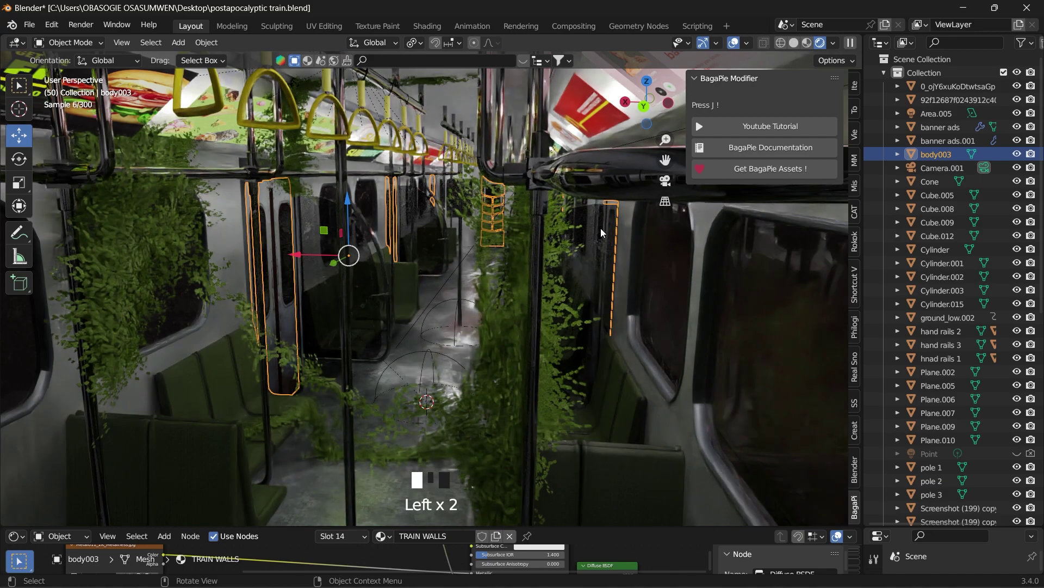
scroll(611, 151, "down", 9)
mouse_move(637, 113)
left_mouse_down()
mouse_move(657, 105)
mouse_move(637, 108)
left_mouse_up()
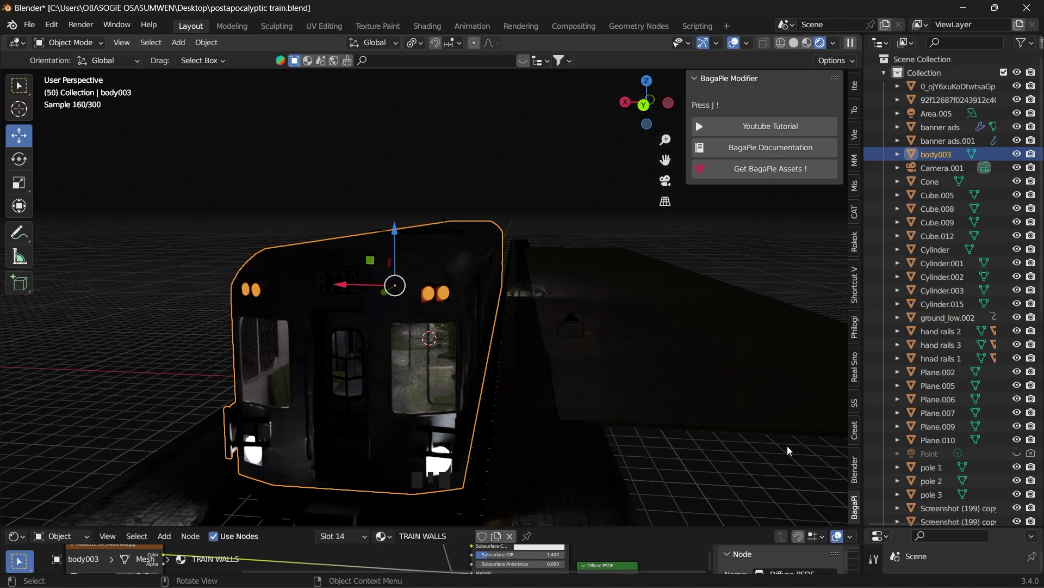
Search BlenderKit HDRs for BUSH and download the "Field in forest 2" environment
left_click(855, 470)
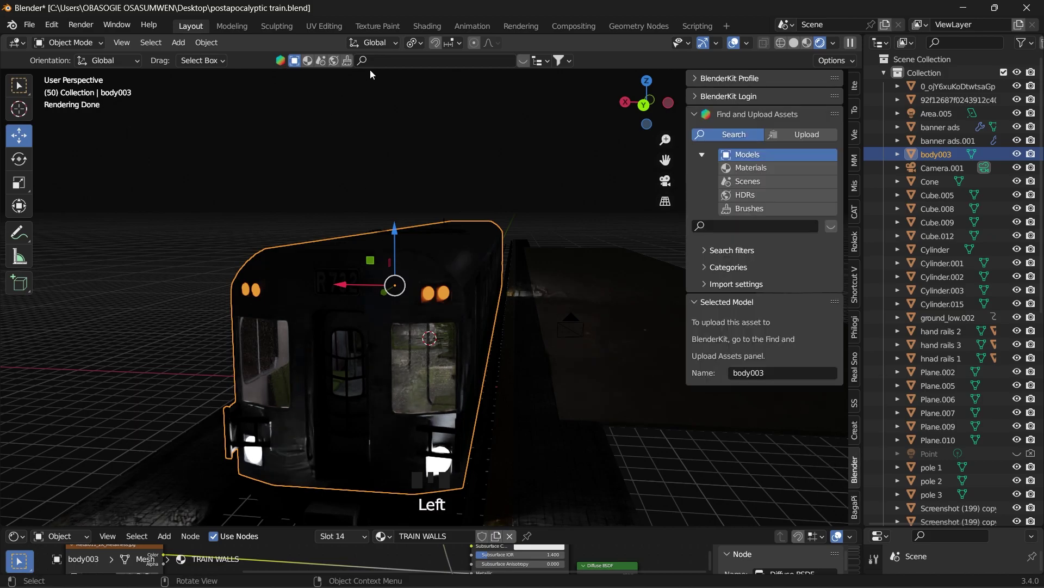
left_click(333, 61)
left_click(438, 59)
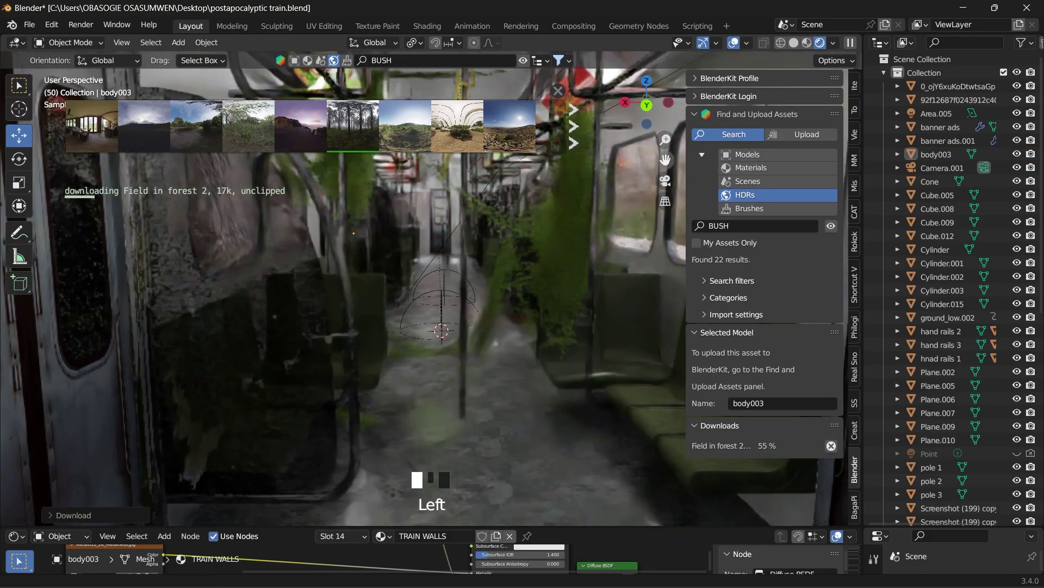
Select the train body and search the BlenderKit materials for RUST
scroll(514, 337, "up", 2)
left_click(519, 417)
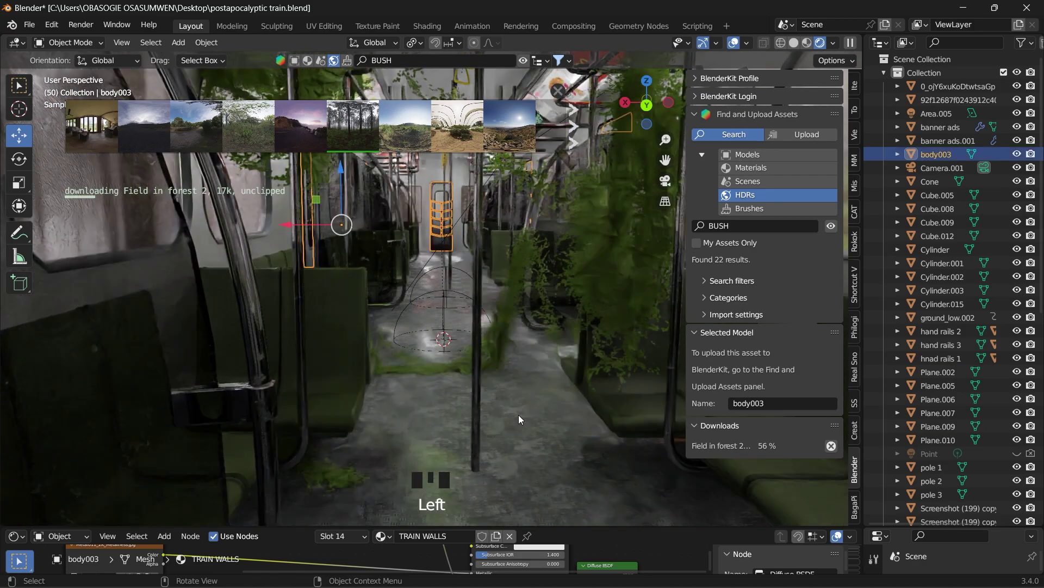
left_click(400, 61)
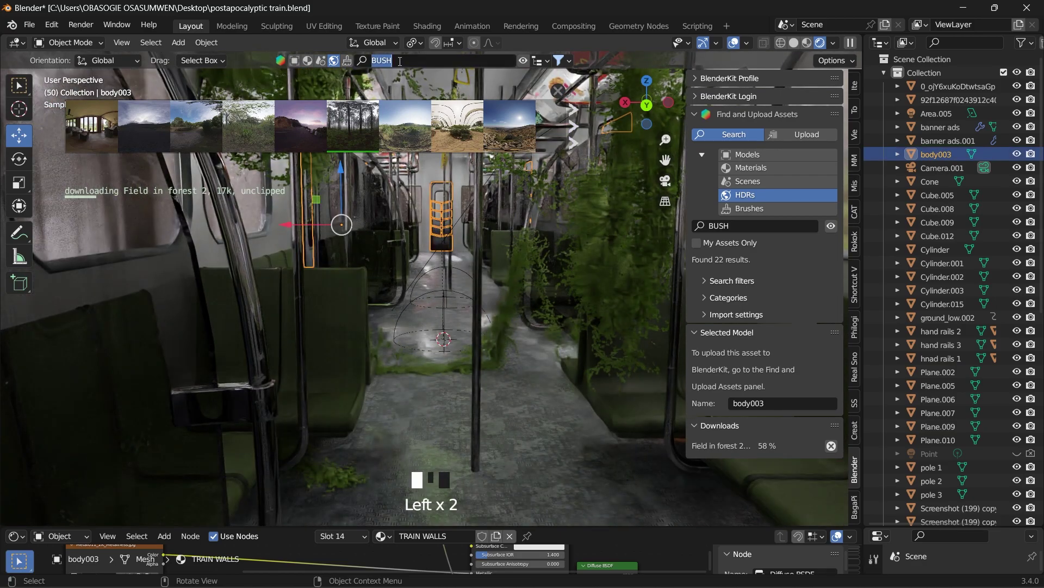
key("BackSpace")
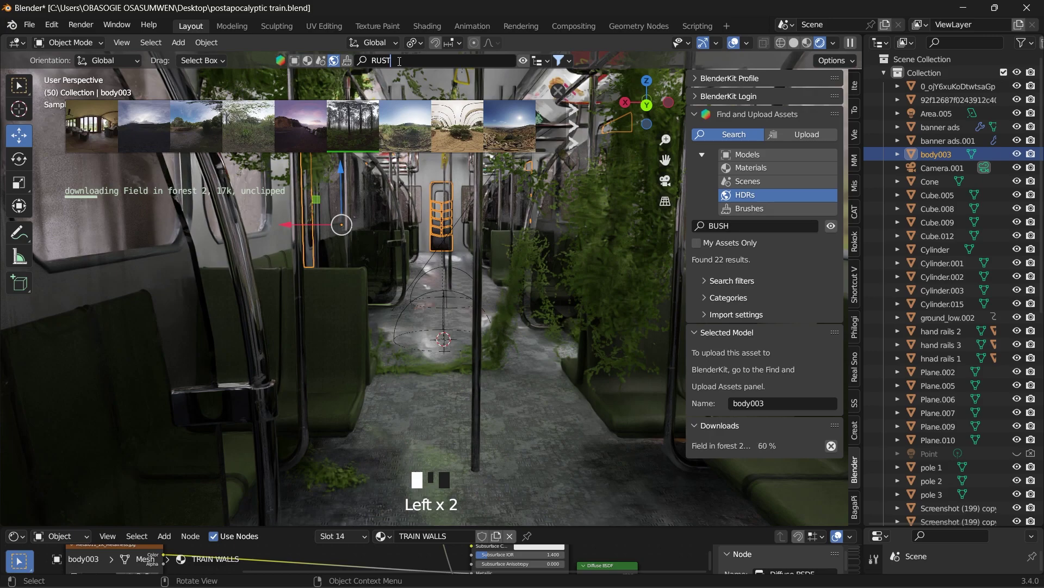
type("RUST")
left_click(308, 61)
left_click(391, 61)
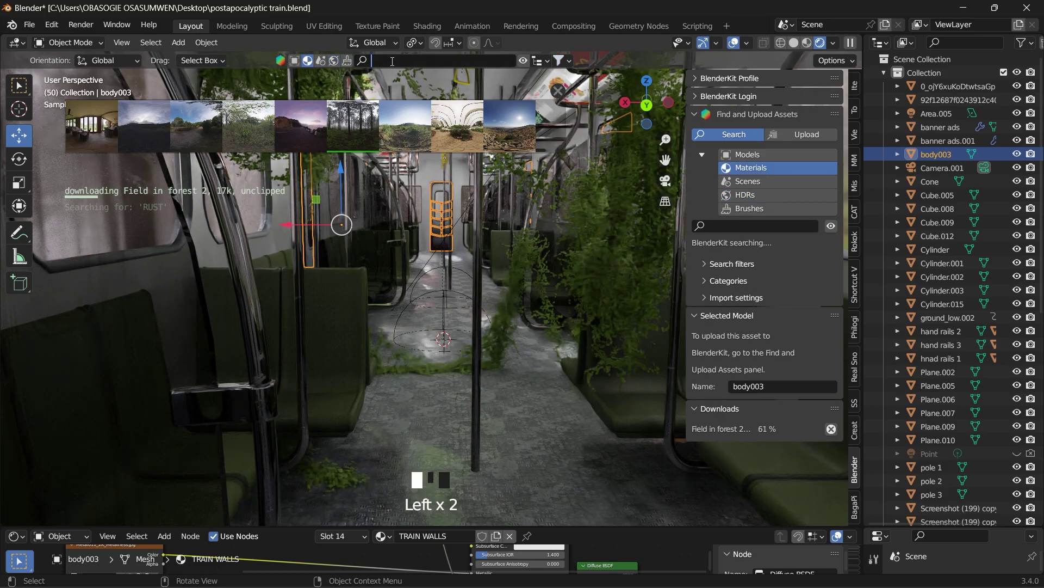
type("RUST")
key("Return")
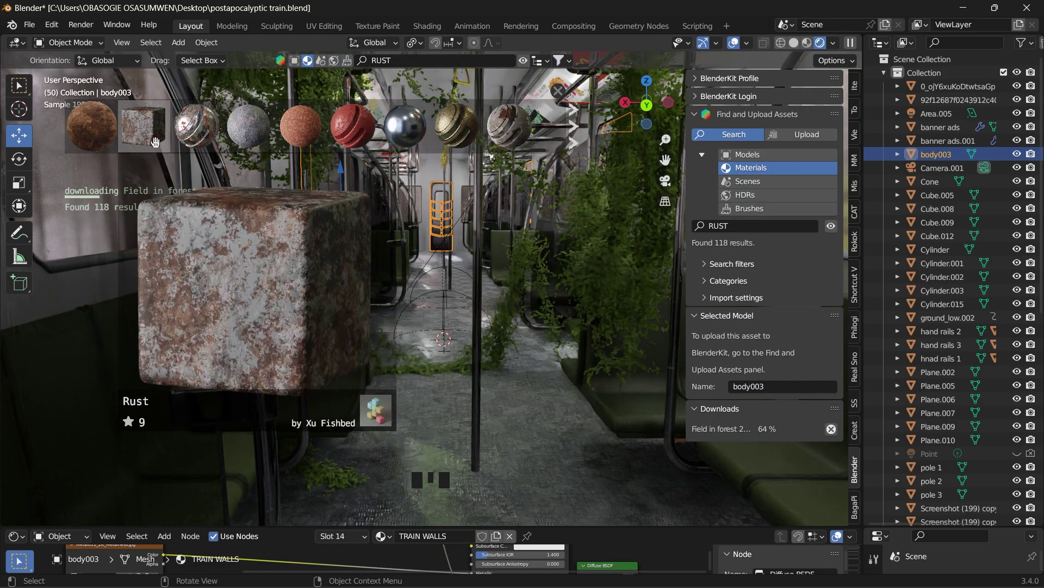
Apply the Rust material to the carriage floor and replace it with Rusted Metal Paint
mouse_move(498, 142)
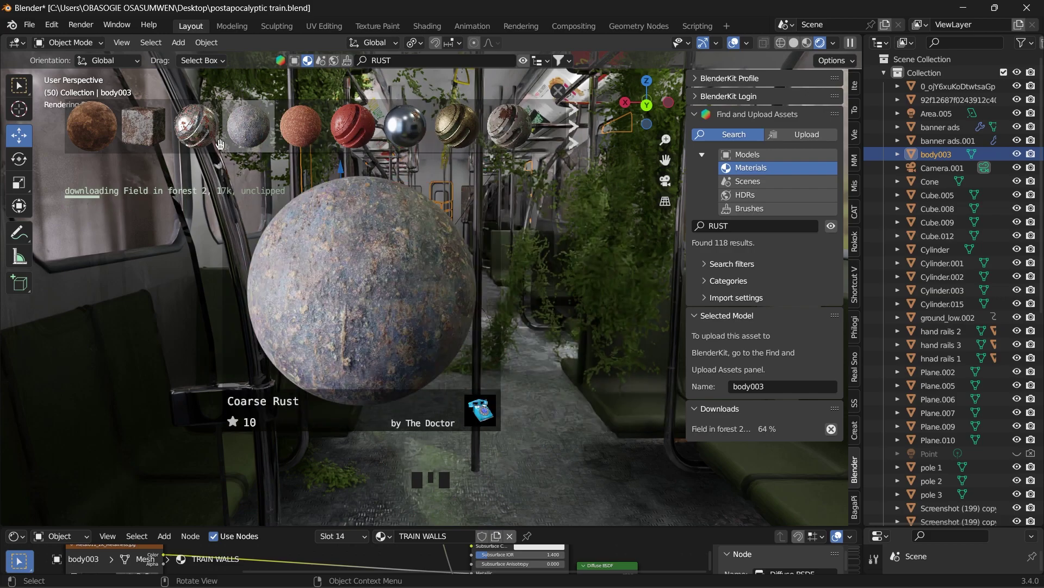
mouse_move(147, 146)
left_click_drag(155, 134, 456, 422)
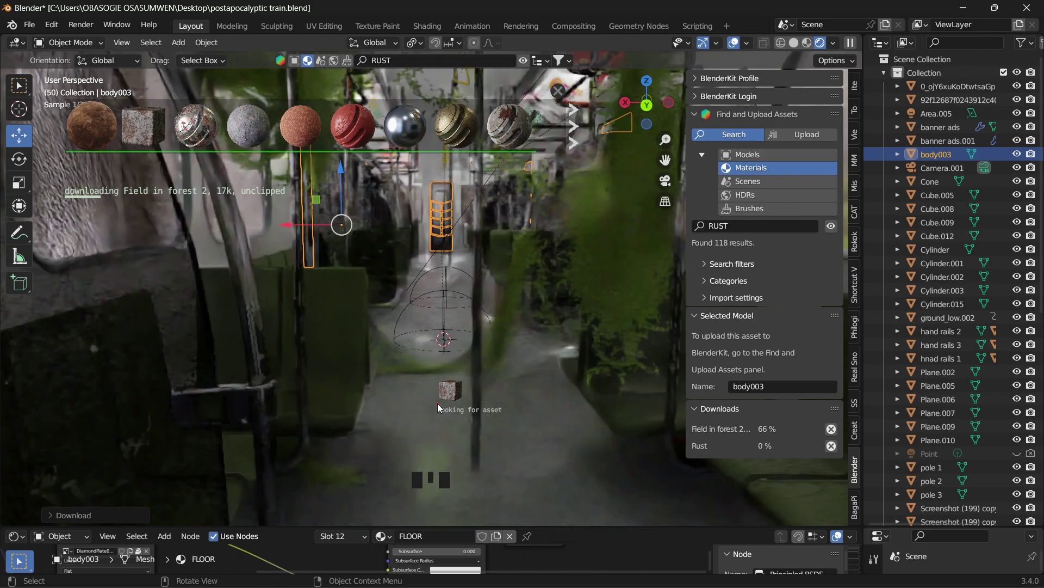
scroll(449, 457, "up", 9)
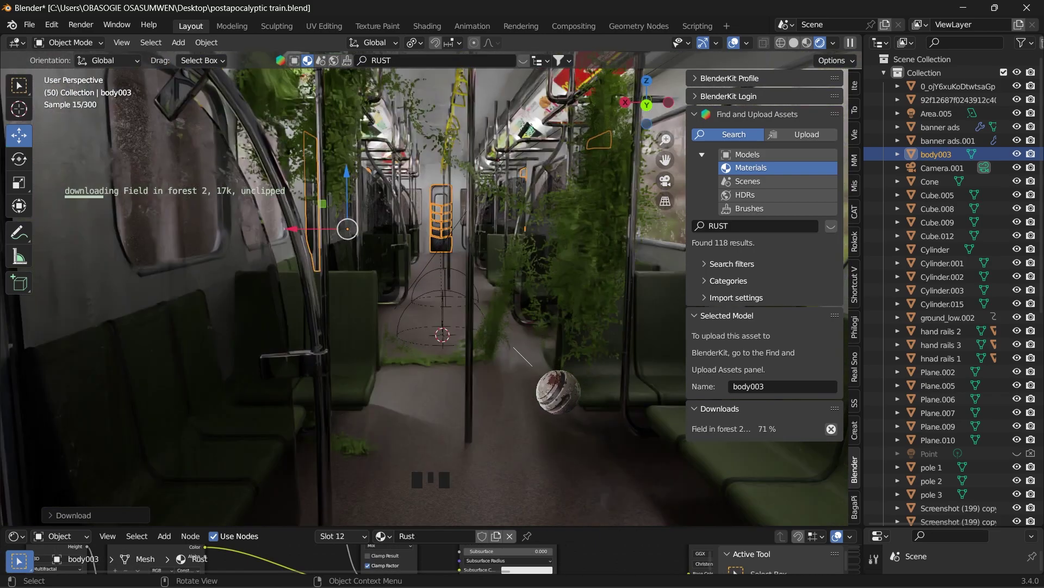
left_click_drag(533, 366, 501, 432)
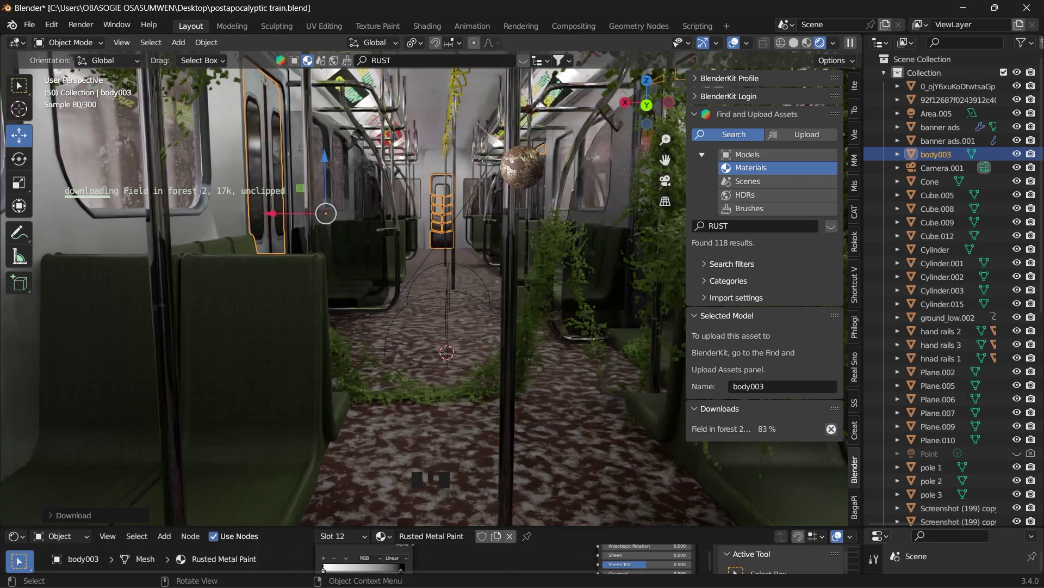
Apply a rust material to the carriage seats and browse further rust materials for the interior
left_click_drag(478, 123, 152, 266)
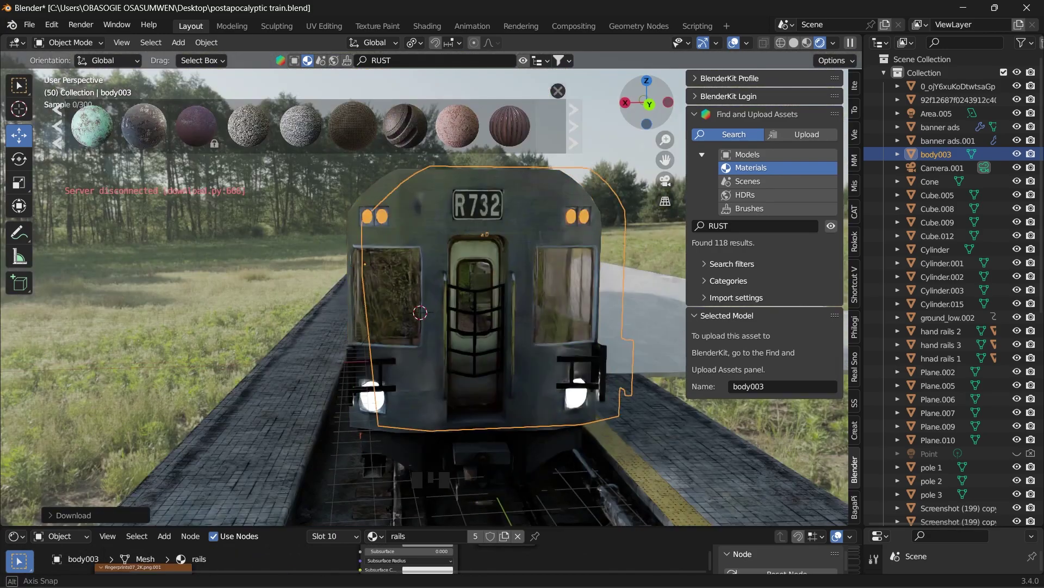
middle_click_drag(424, 294, 362, 293)
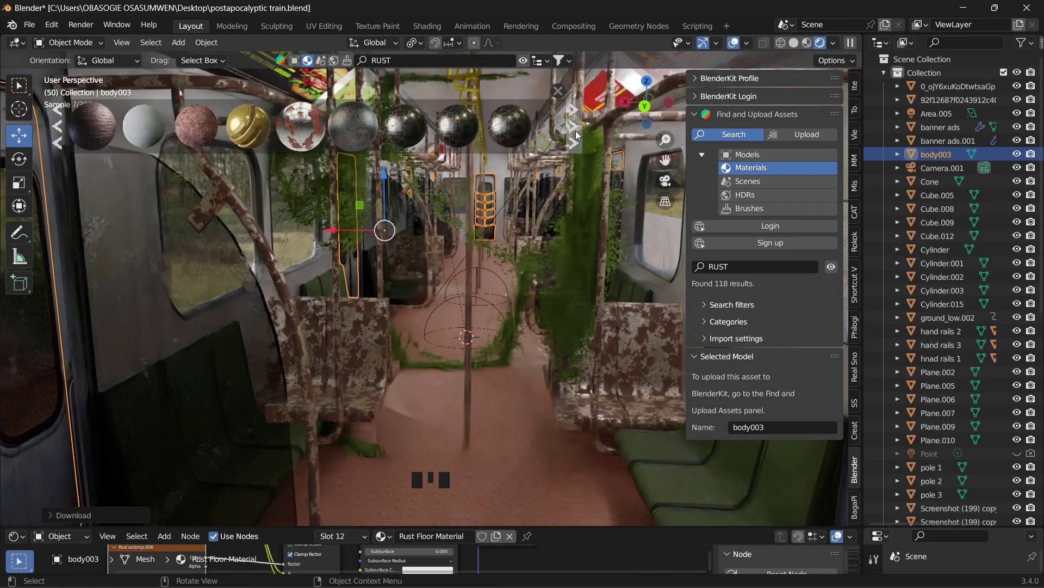
left_click(576, 130)
mouse_move(418, 141)
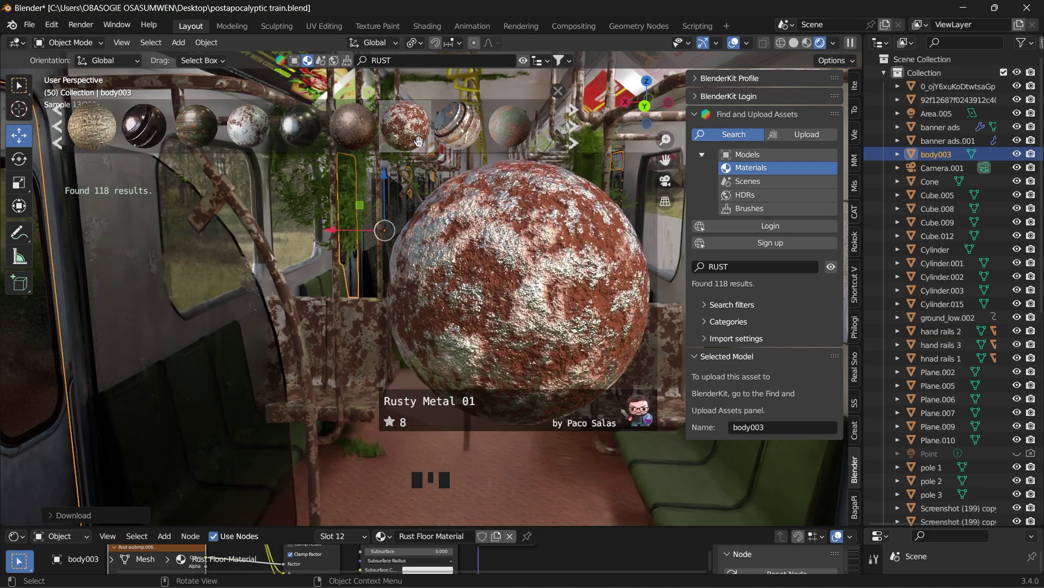
left_click(577, 132)
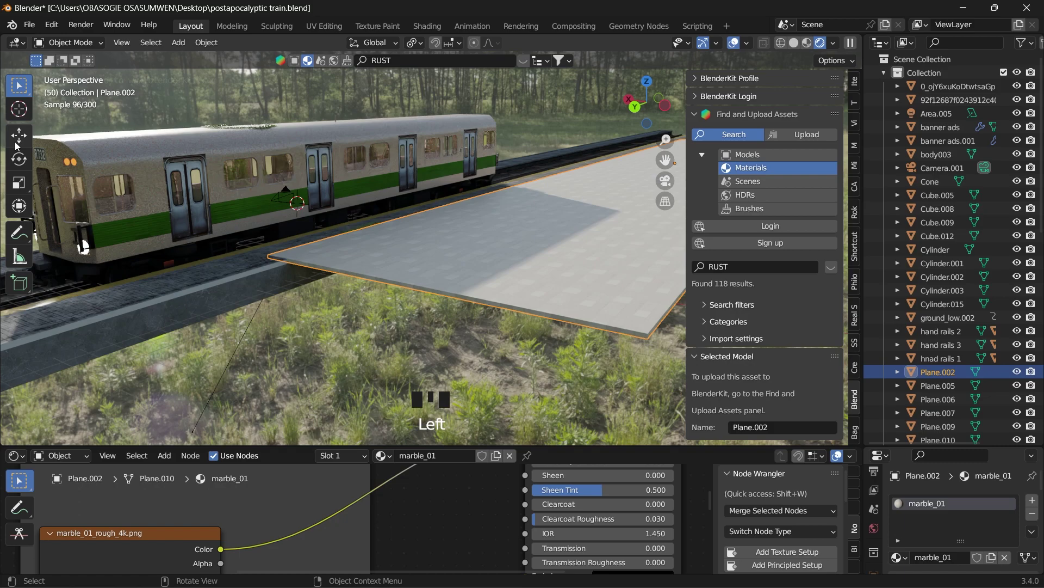
Delete the marble slab beside the station platform and add a large plane mesh in its place
left_click(18, 136)
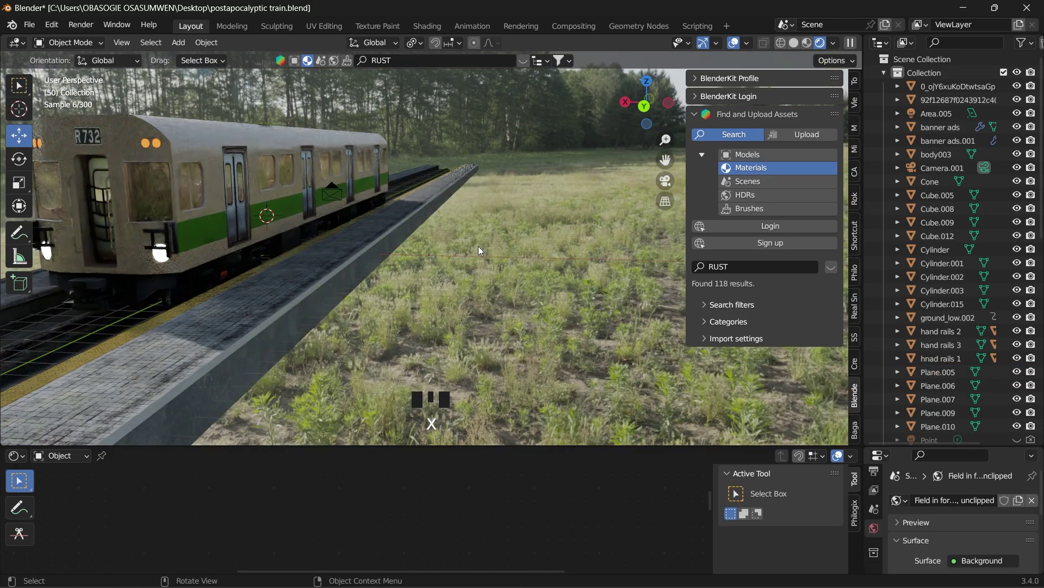
key("shift+a")
mouse_move(485, 248)
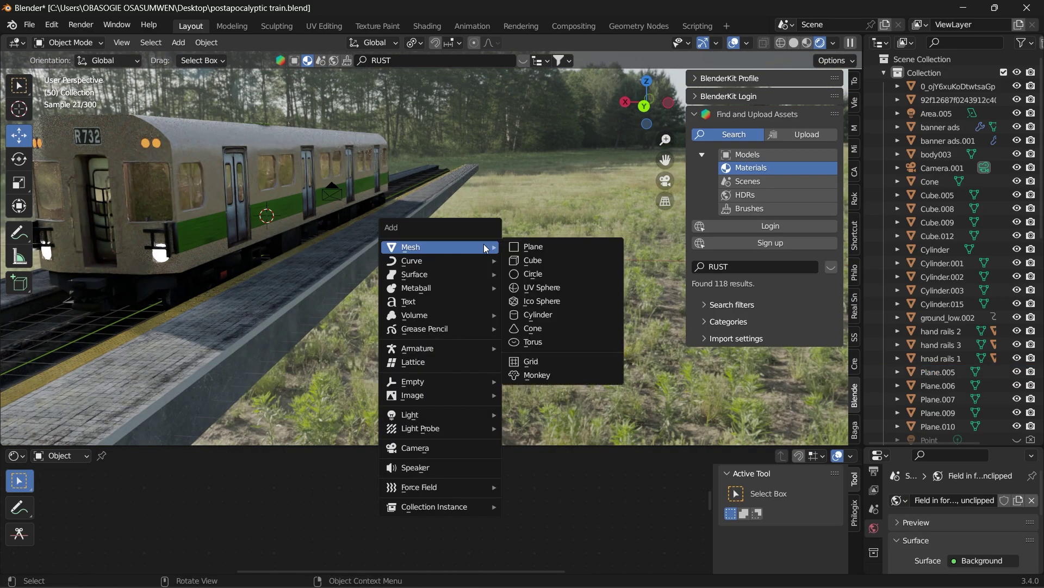
left_click(533, 246)
scroll(524, 229, "down", 2)
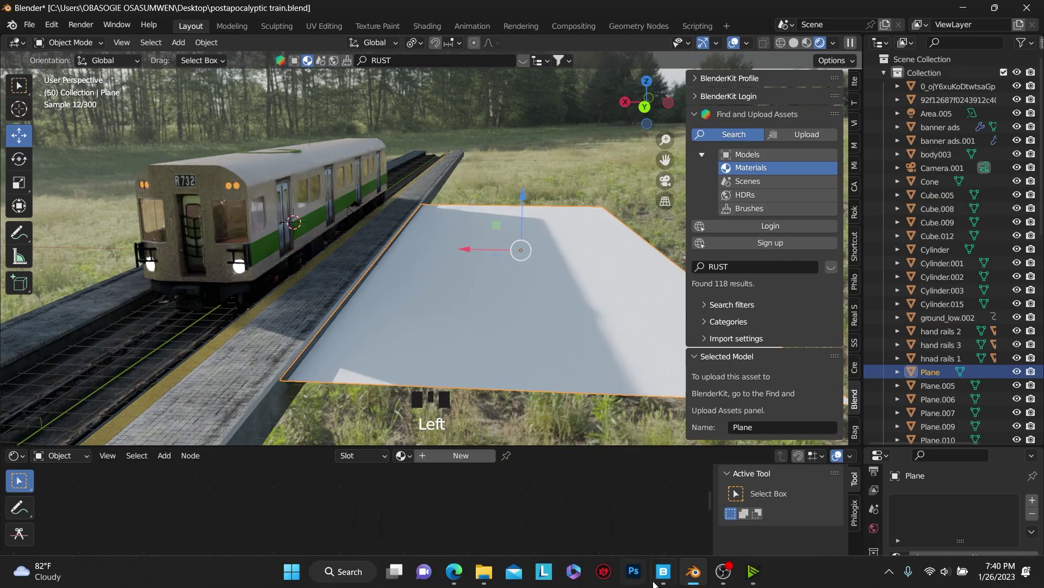
Switch to Quixel Bridge, export the Kikuyu Grass plant at 2K resolution to Blender, and return to the train scene
left_click(661, 568)
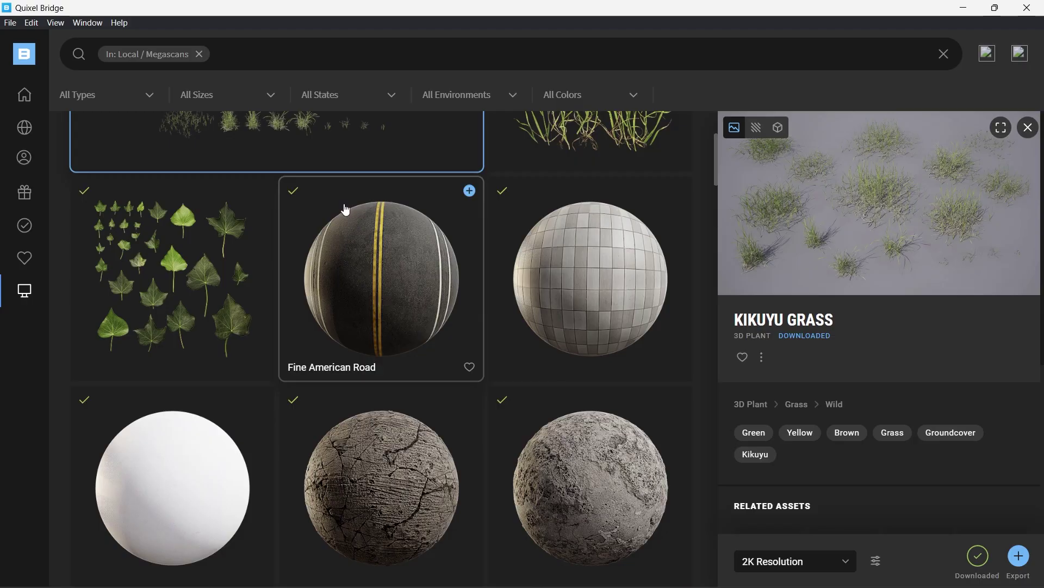
scroll(345, 208, "up", 3)
left_click(1018, 555)
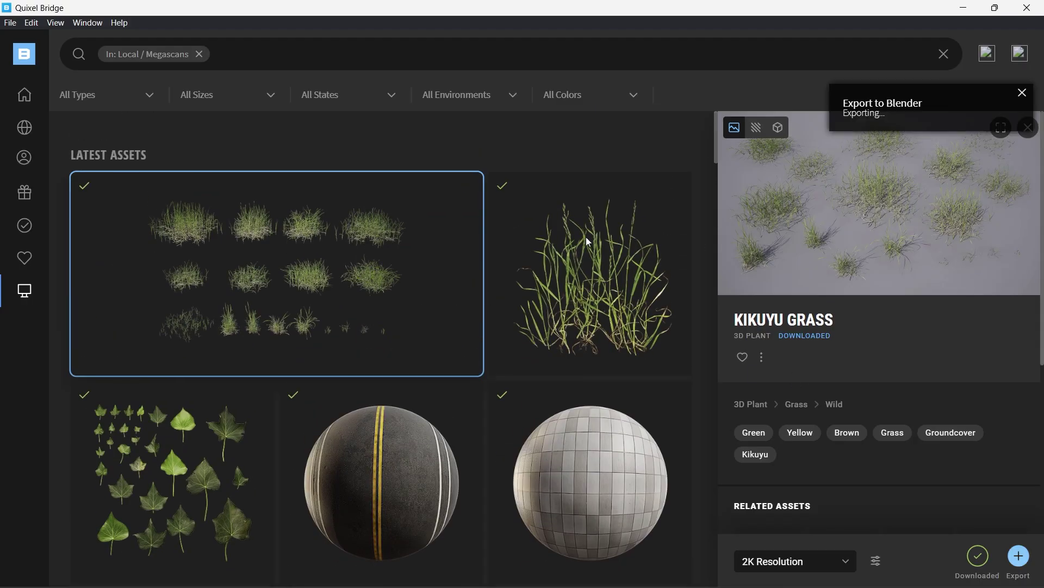
left_click(594, 570)
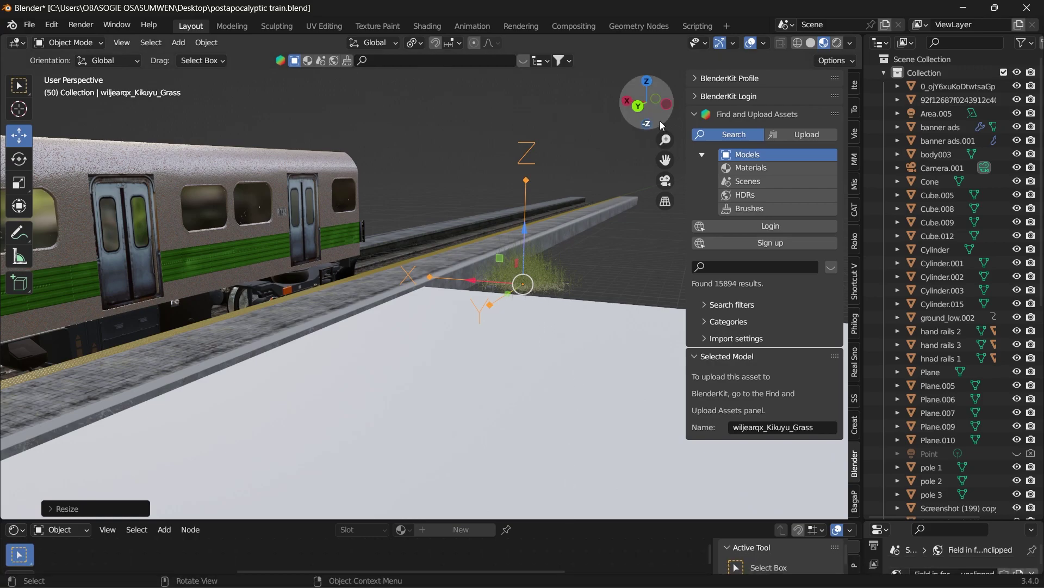
Move the imported Kikuyu grass about 9 m along the negative Y axis, past the plane's far edge
left_click_drag(661, 121, 625, 130)
left_click_drag(665, 160, 458, 211)
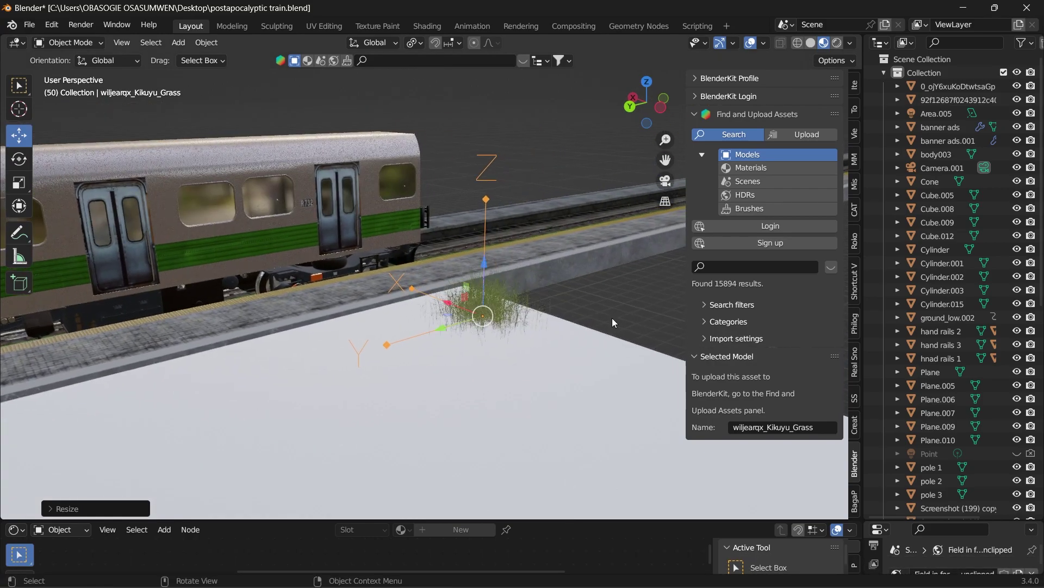
left_click_drag(441, 327, 585, 288)
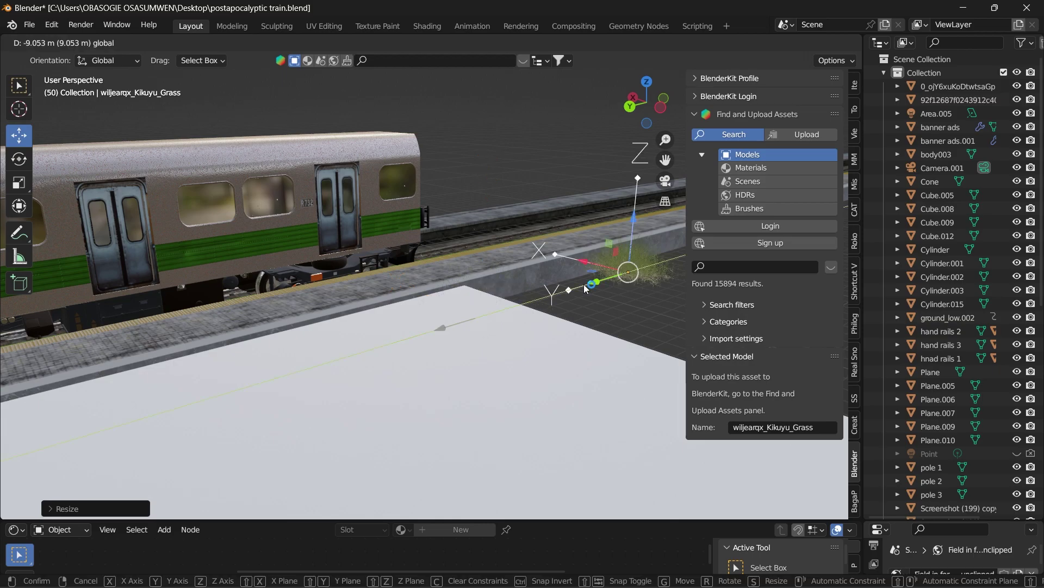
Scatter the Kikuyu grass over the white ground plane with BagaPie's Scatter modifier
left_click_drag(654, 274, 645, 259)
left_click(645, 266)
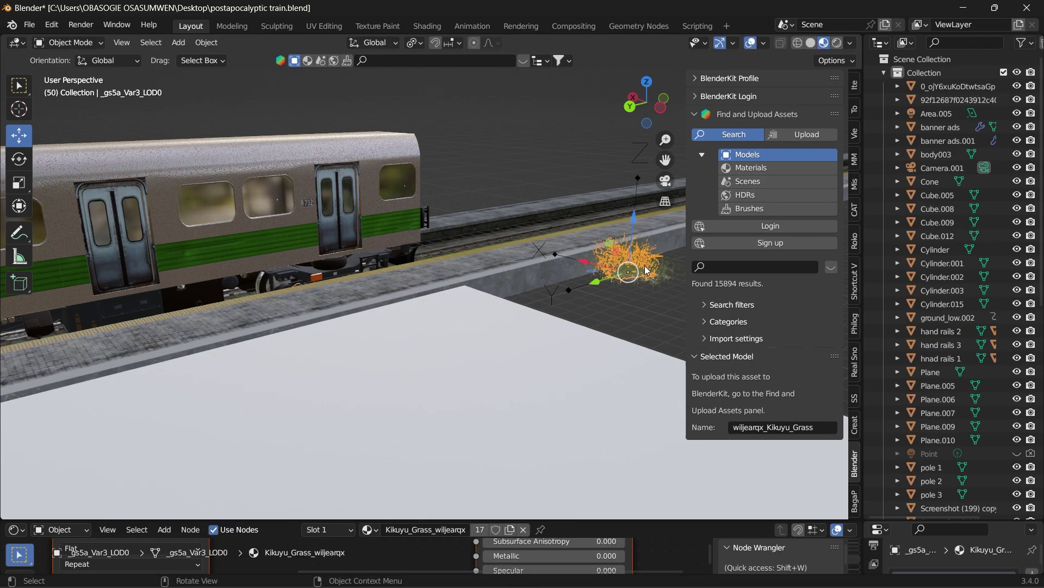
left_click(448, 386)
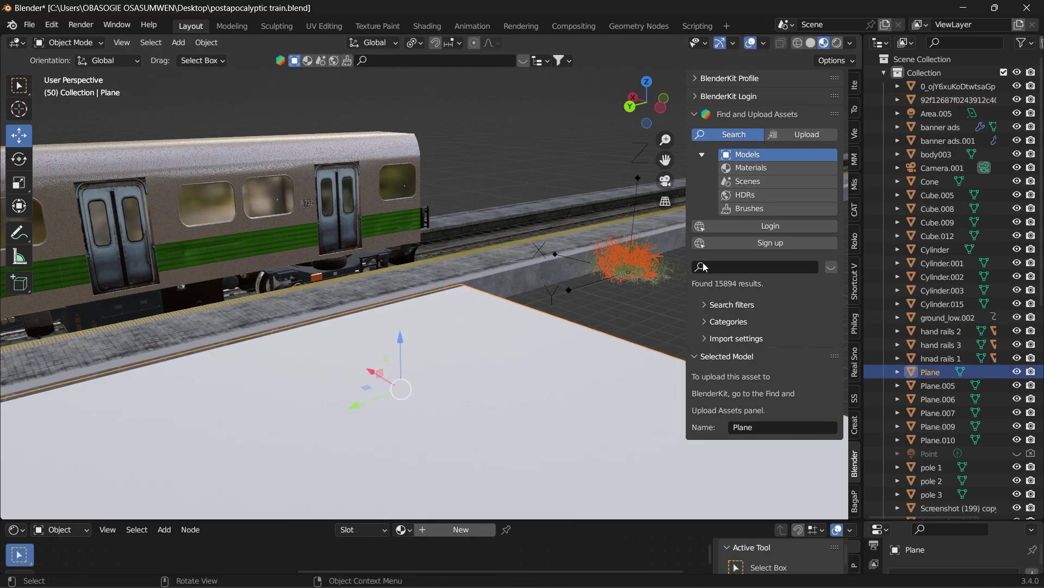
left_click(851, 492)
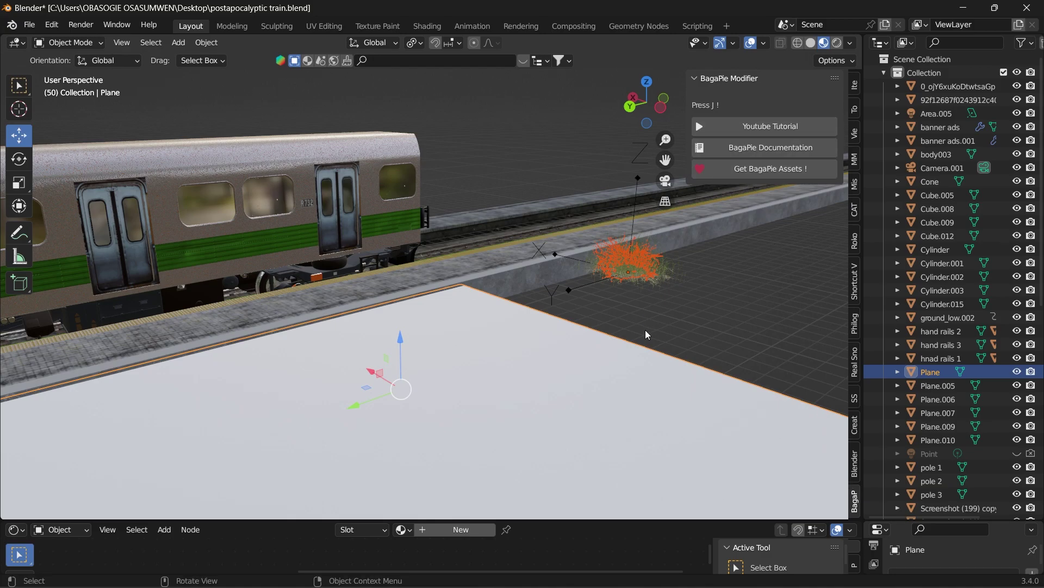
key("j")
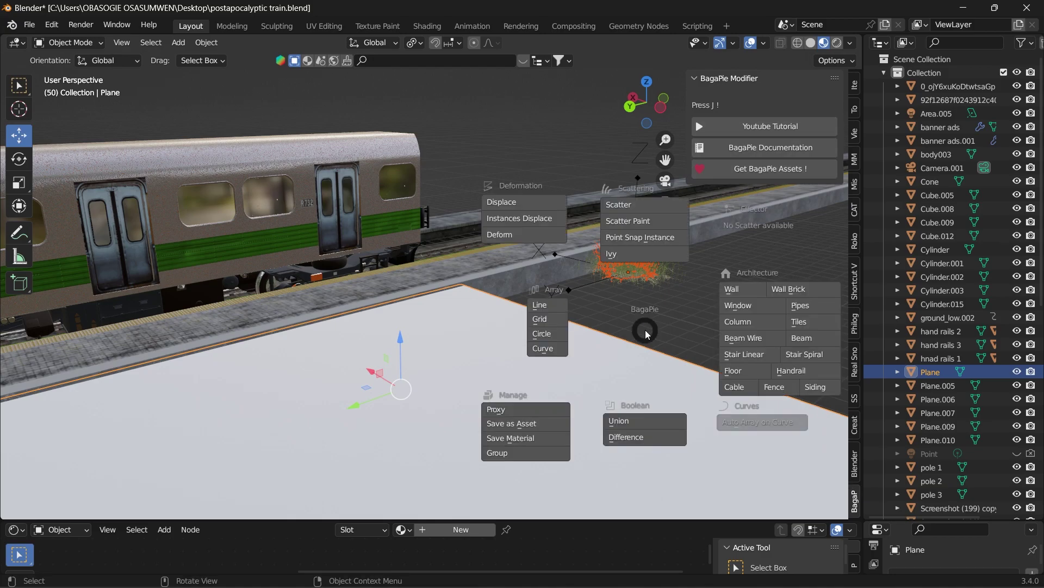
left_click(618, 207)
left_click(613, 361)
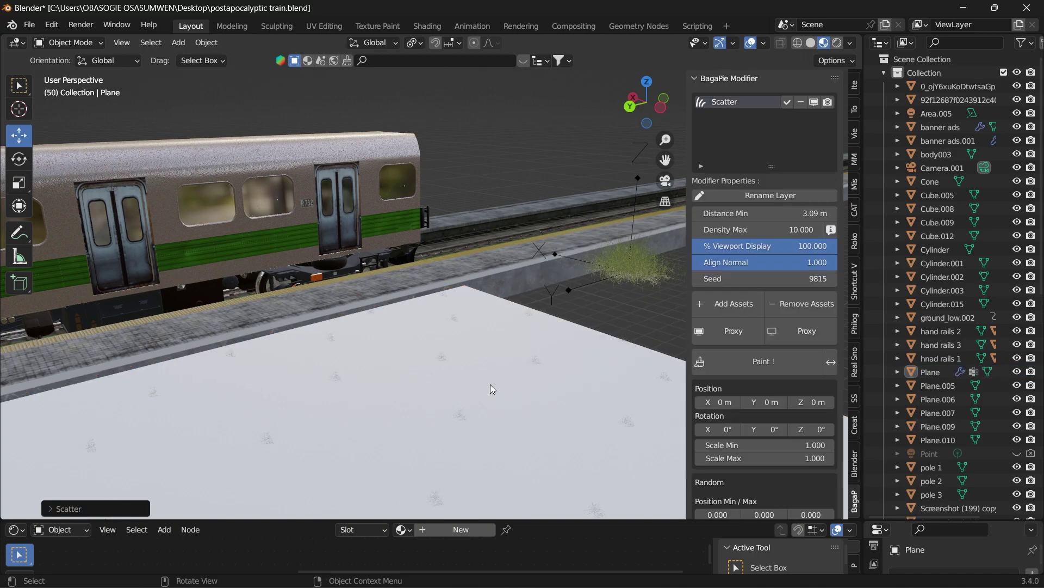
Subdivide the ground plane with 50 cuts and return to Object Mode
scroll(403, 311, "up", 4)
left_click(403, 311)
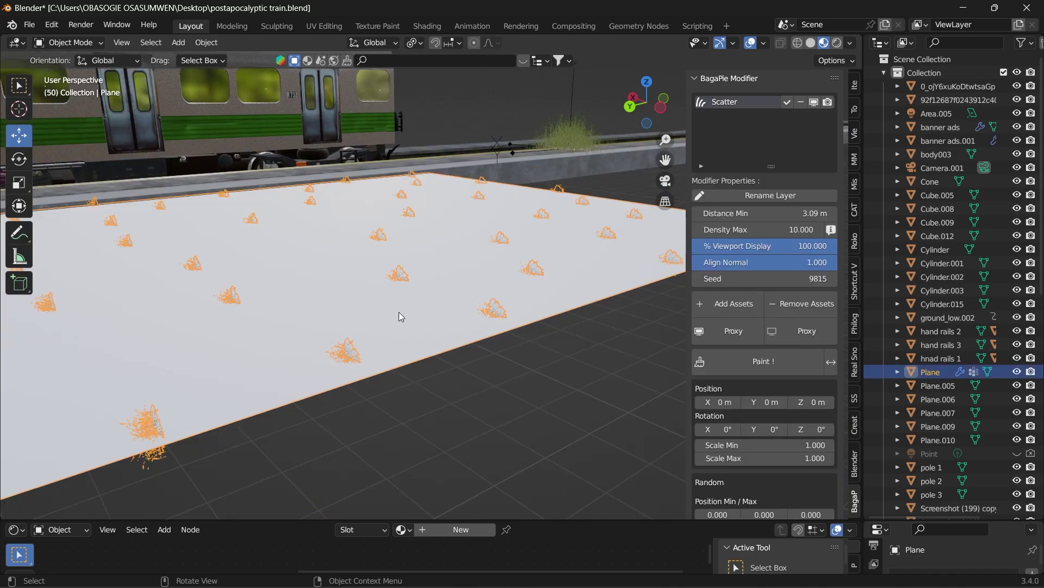
right_click(399, 313)
key("Tab")
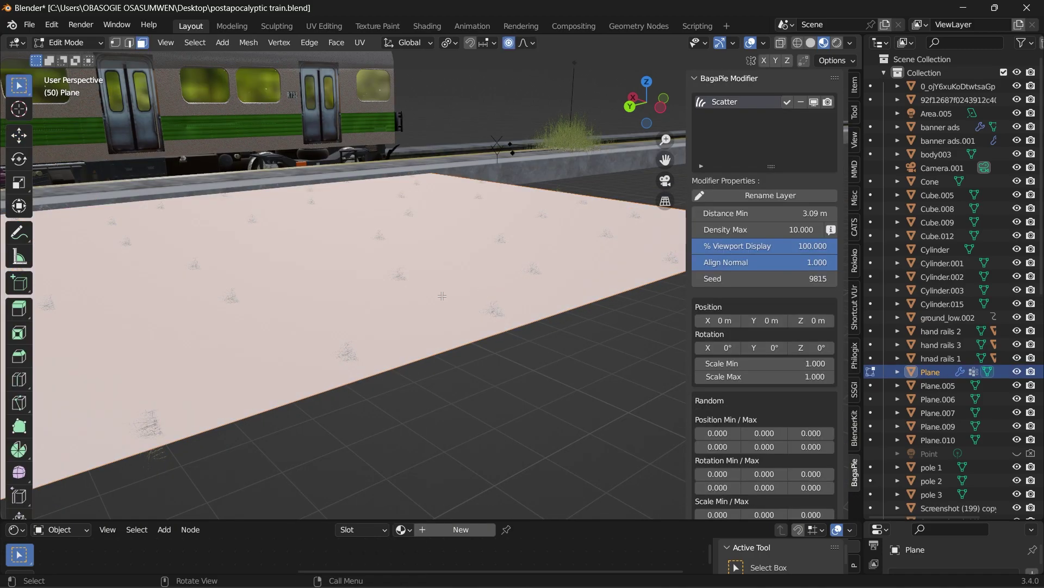
right_click(442, 295)
left_click(421, 298)
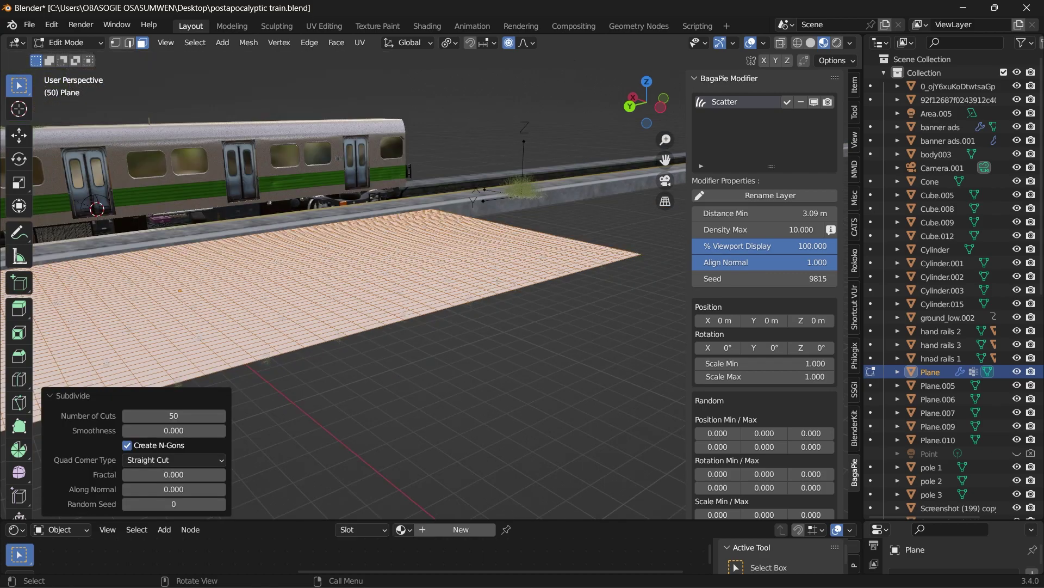
left_click(504, 334)
scroll(435, 278, "up", 3)
key("Tab")
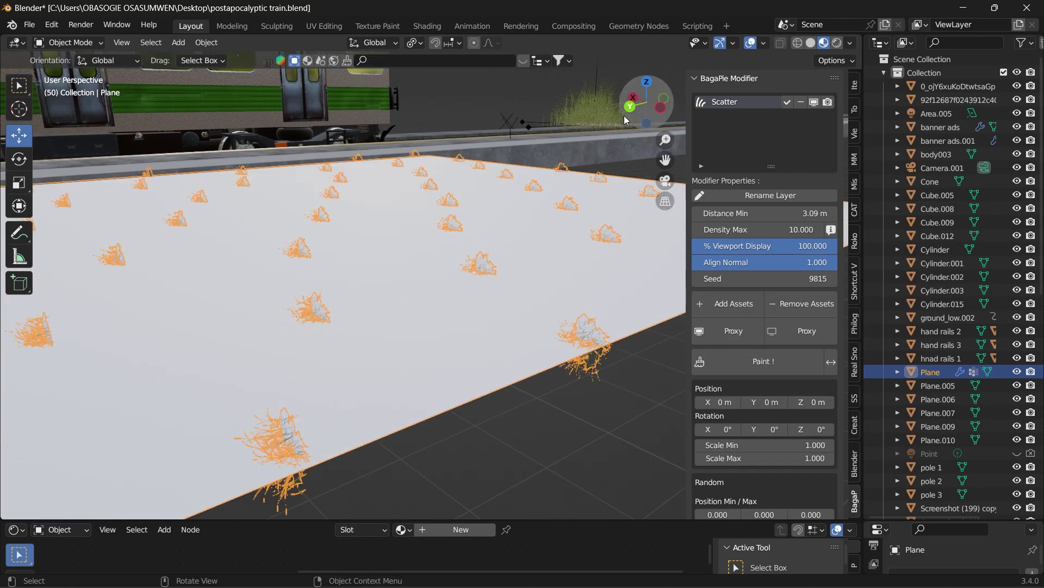
Set the scattered grass's X rotation to 90° so the clumps stand upright on the plane
middle_click_drag(435, 281, 297, 228)
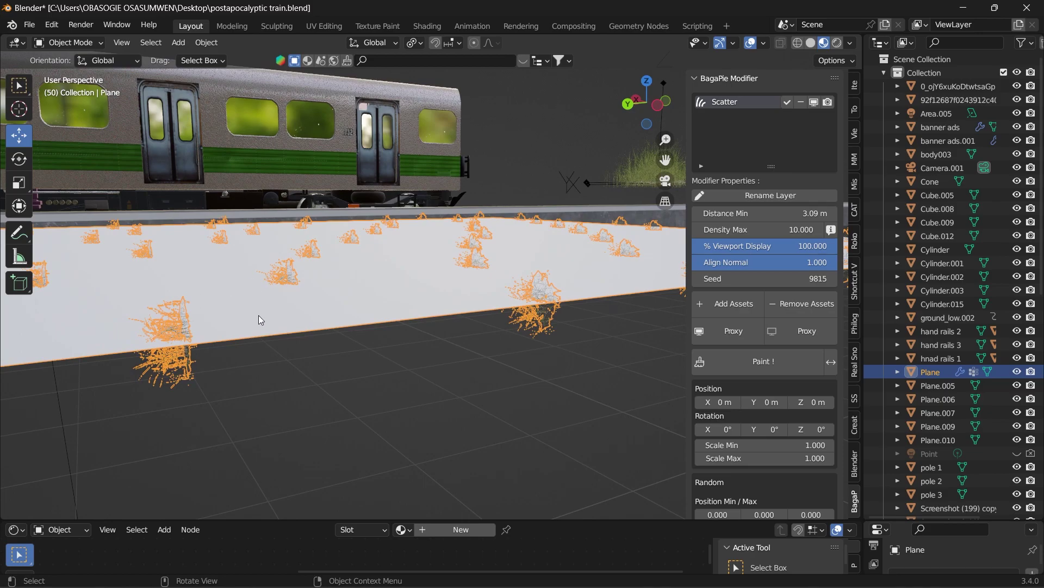
left_click(726, 403)
left_click(694, 430)
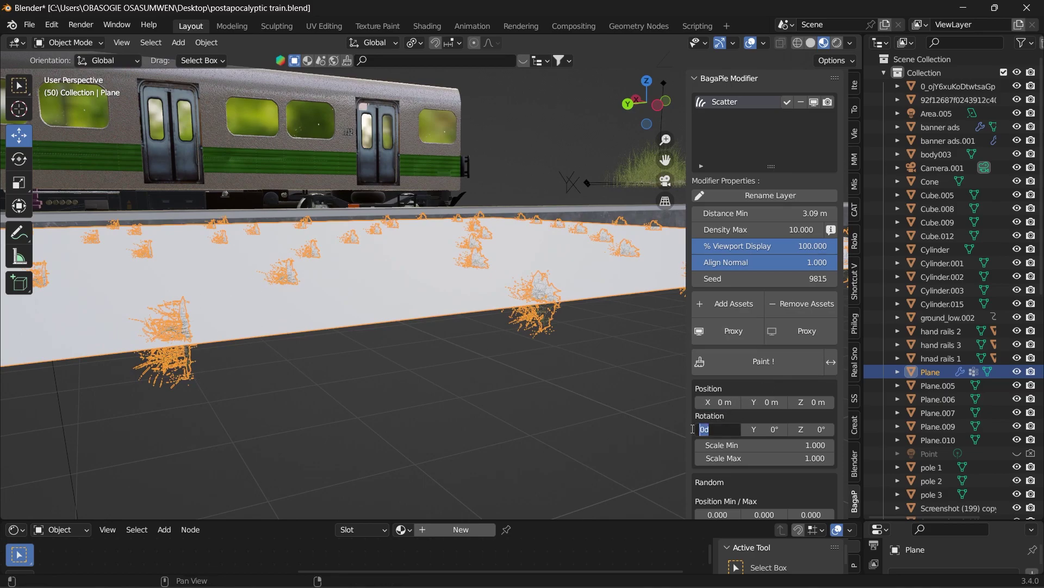
key("Return")
left_click_drag(655, 120, 669, 141)
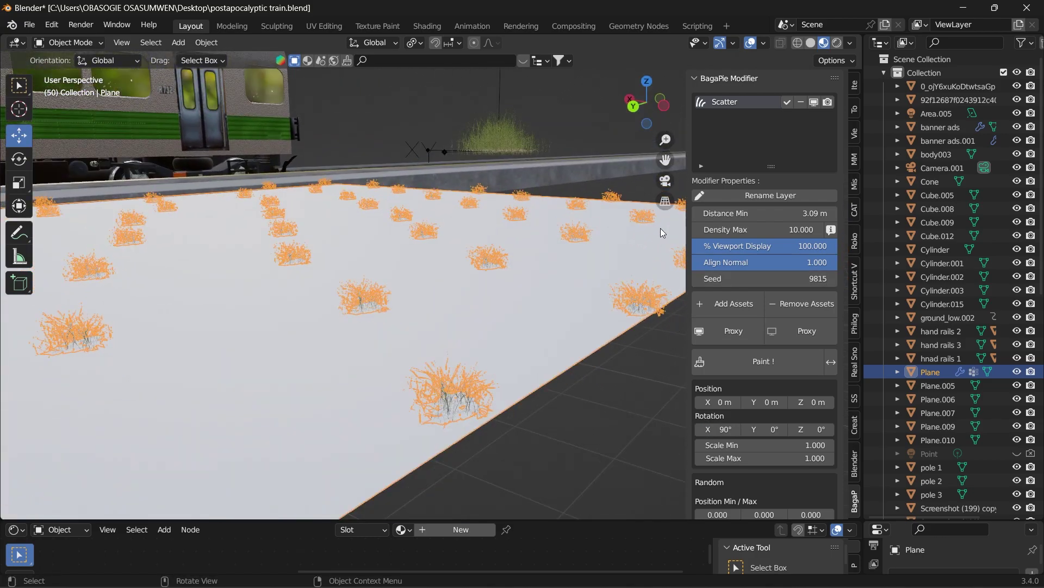
Set the grass scatter's minimum distance to 0.0891 m and its maximum scale to 4.3
left_click_drag(756, 214, 713, 214)
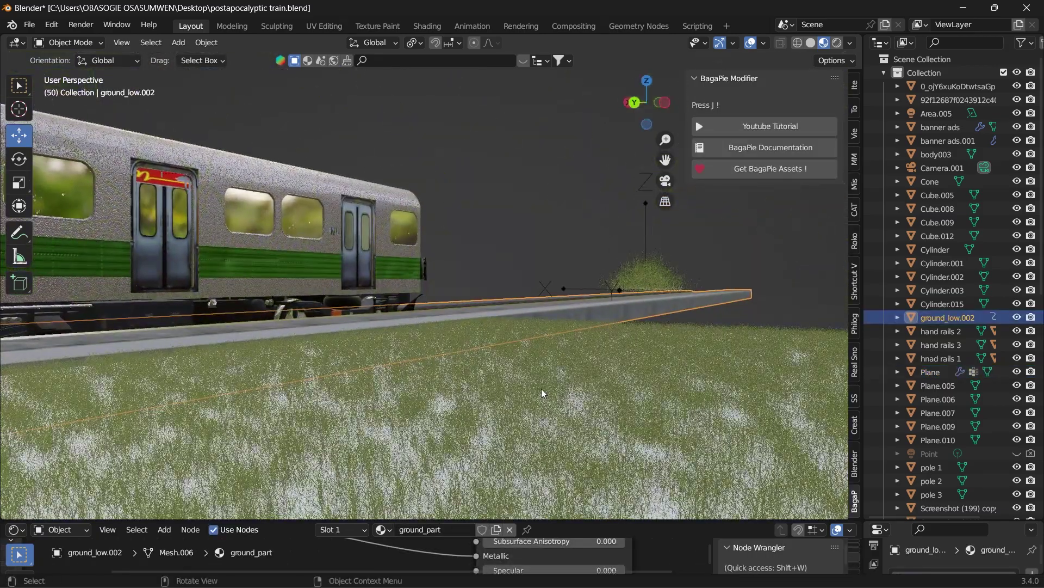
left_click(541, 389)
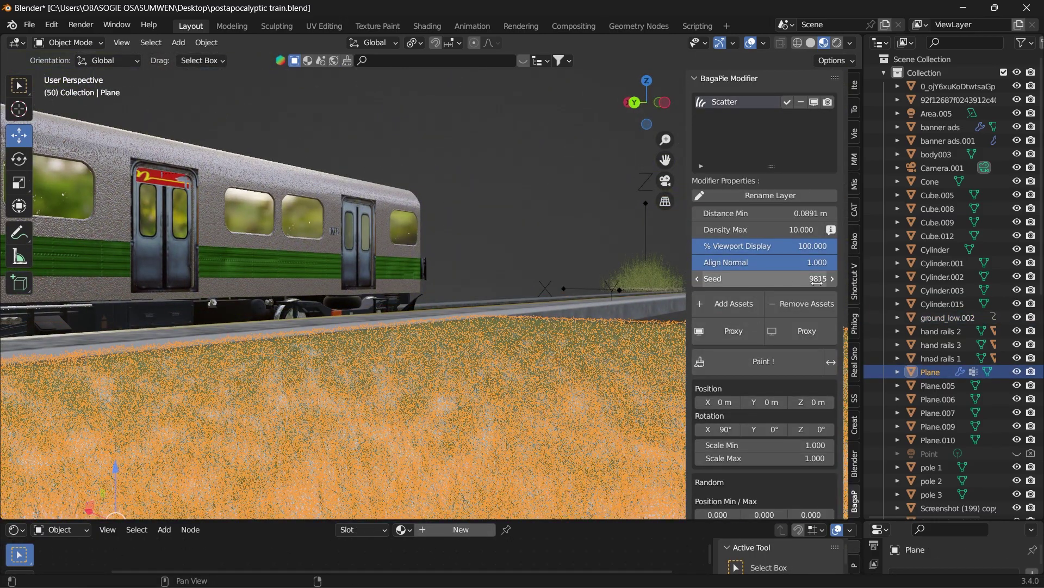
scroll(843, 299, "down", 2)
left_click_drag(795, 380, 818, 380)
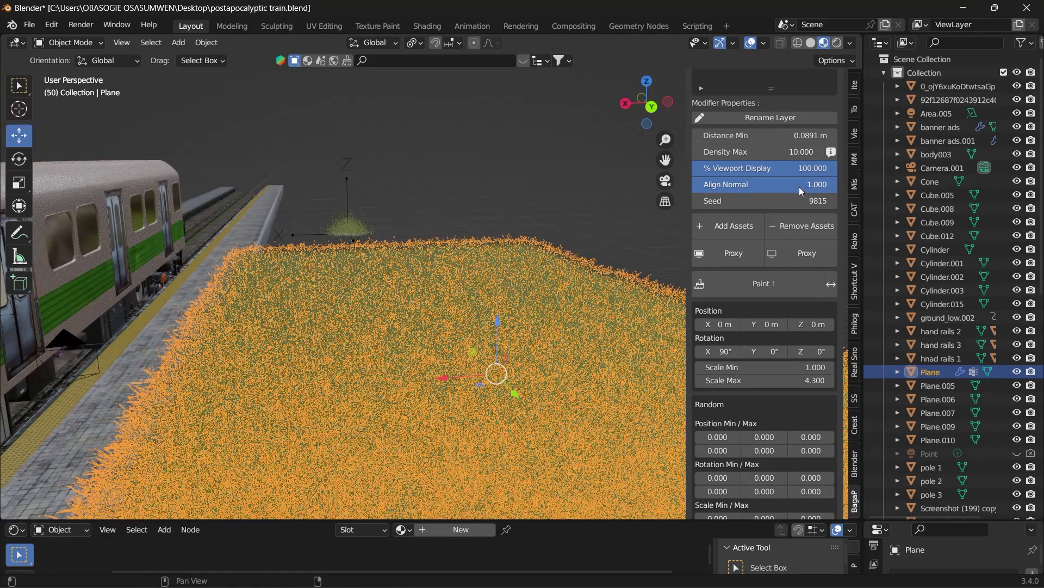
Set the grass scatter's maximum density to 1.8 and switch the viewport to rendered shading
left_click_drag(741, 152, 640, 108)
left_click_drag(761, 152, 748, 152)
left_click_drag(634, 121, 593, 119)
left_click_drag(664, 159, 784, 137)
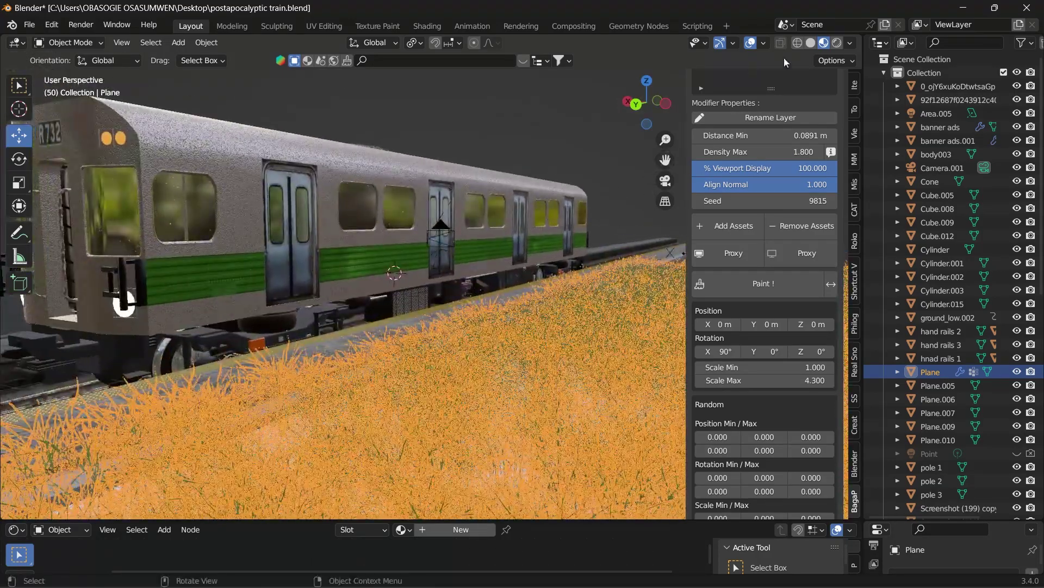
left_click(836, 43)
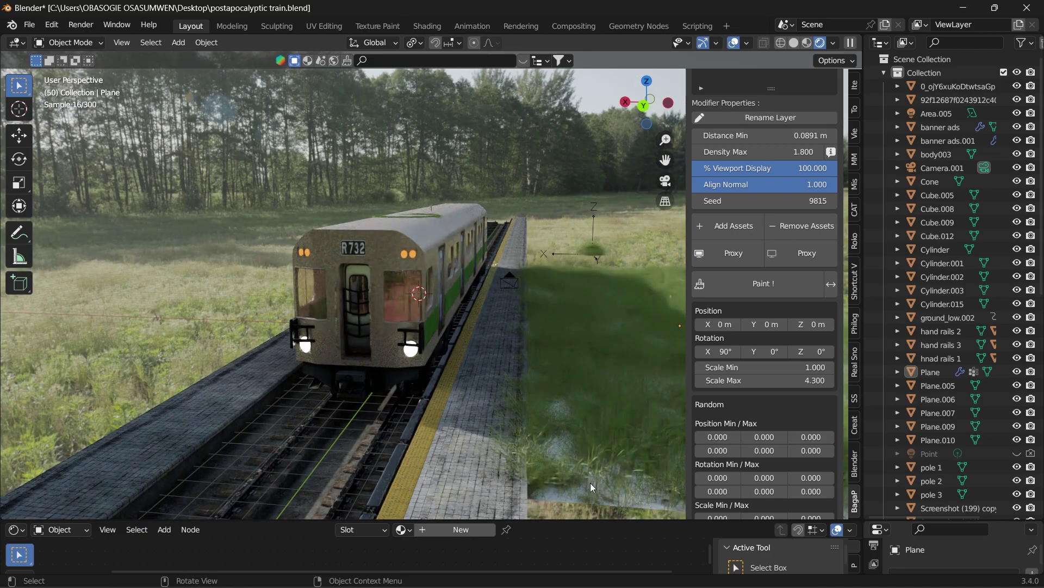
Give the ground plane a new material with a dark brown base colour: hue 0.068, saturation 0.863, value 0.073
left_click(592, 485)
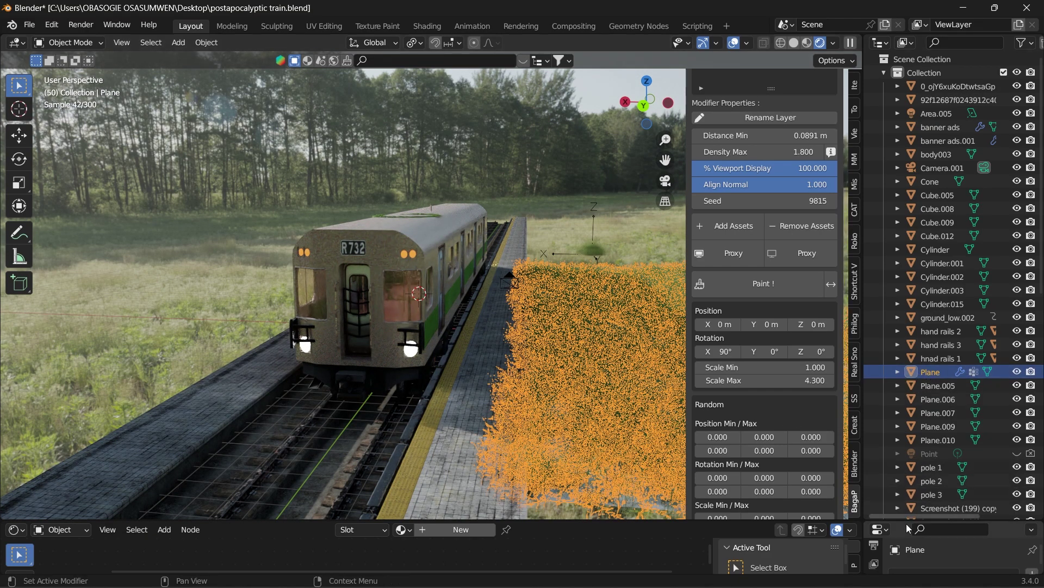
left_click_drag(907, 524, 903, 376)
left_click(978, 518)
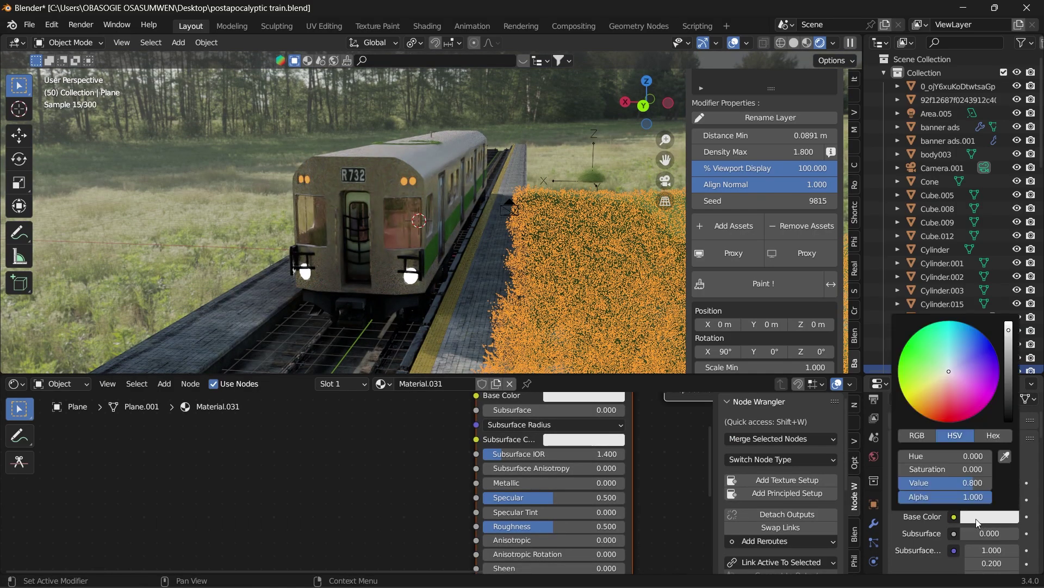
left_click(930, 400)
left_click_drag(1008, 330, 1008, 392)
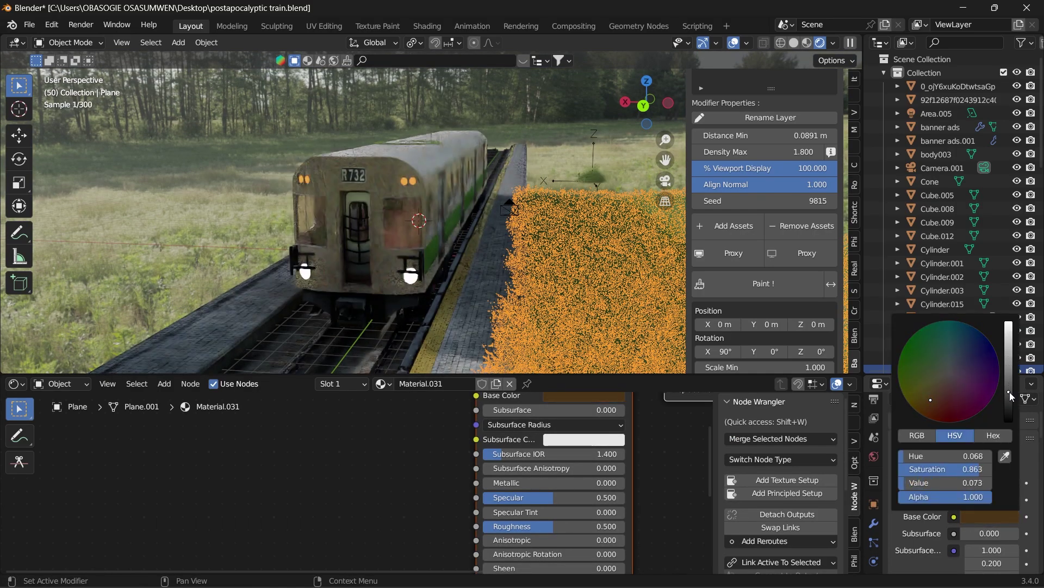
Set the grass scatter's maximum density to 1.2
middle_click_drag(603, 207, 540, 195)
scroll(540, 195, "up", 3)
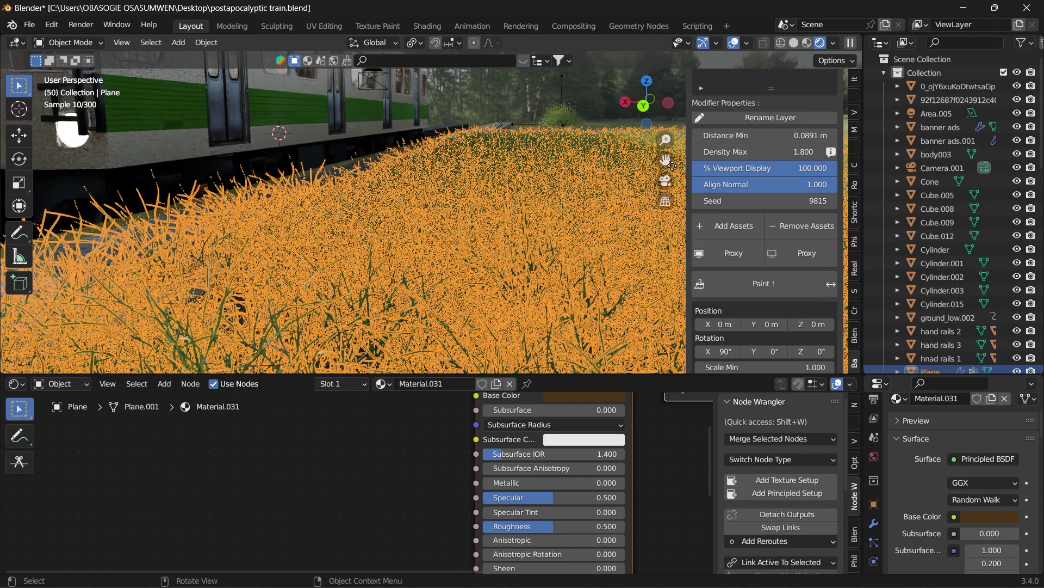
middle_click_drag(256, 240, 320, 240, "shift")
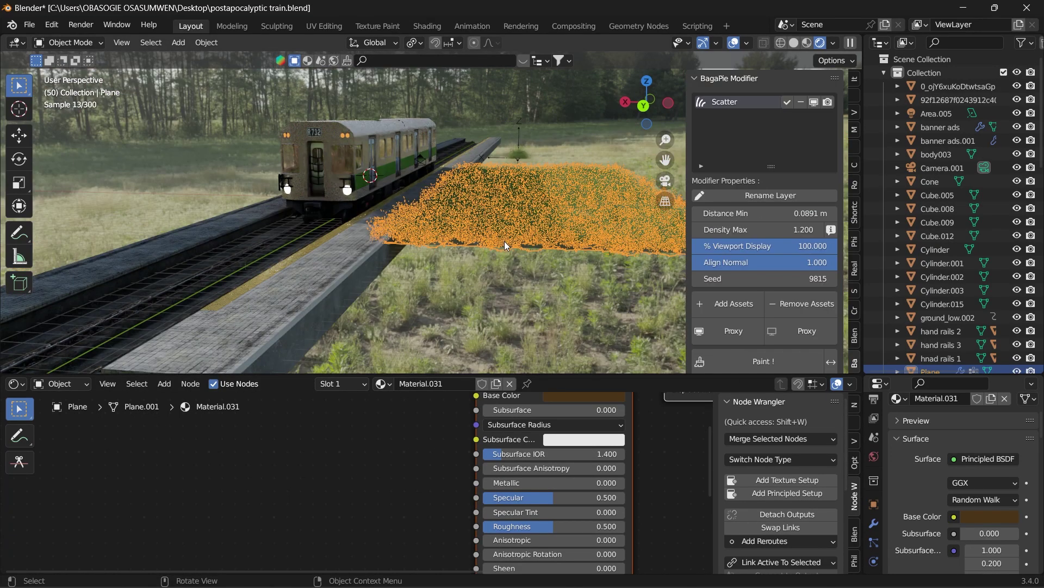
Make a linked duplicate of the grass plane and move it along the X axis to the other side of the train
right_click(505, 241)
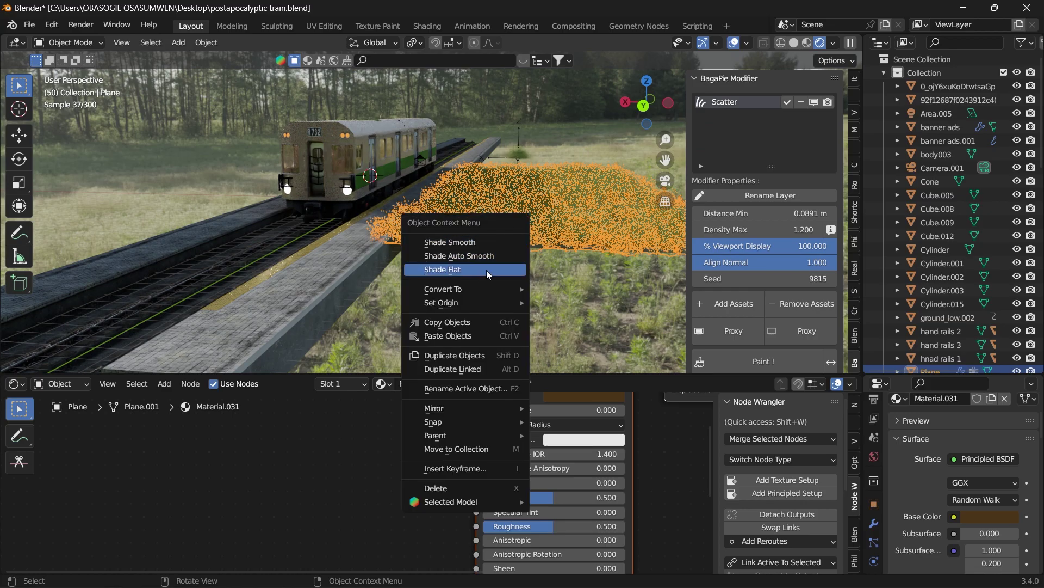
left_click(473, 369)
key("x")
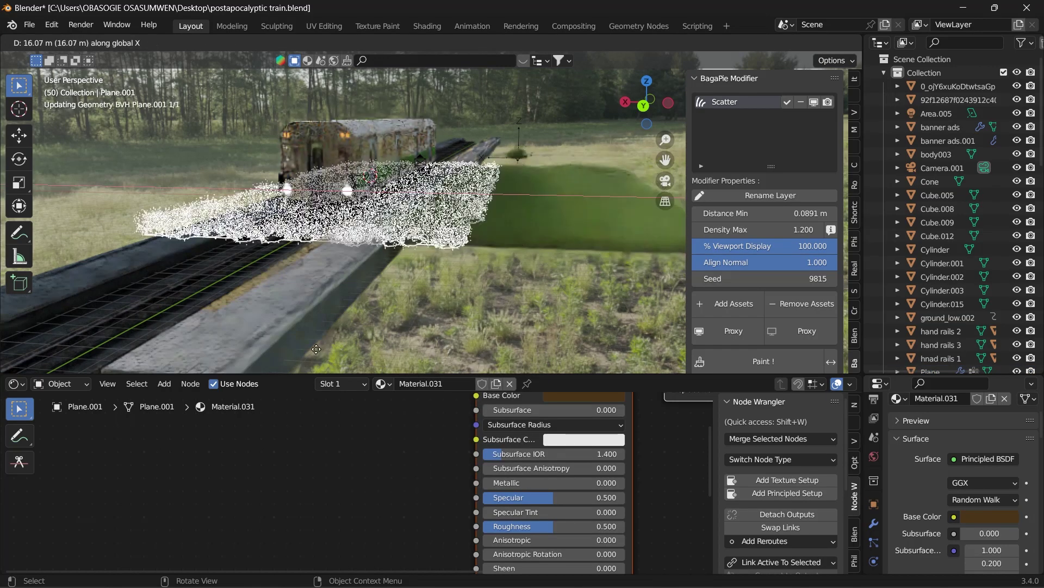
left_click(144, 345)
middle_click_drag(234, 136, 306, 126)
scroll(306, 121, "down", 2)
left_click(588, 234)
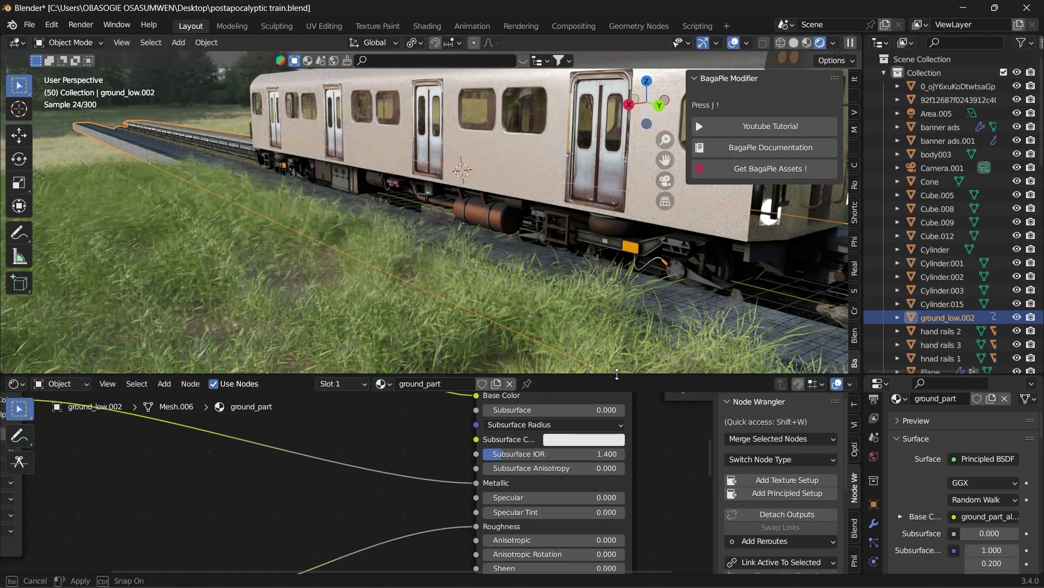
Grow BagaPie ivy on the train body from the roof above the front door, and raise its emitter slightly
left_click_drag(618, 375, 617, 529)
left_click_drag(658, 119, 610, 126)
left_click(433, 235)
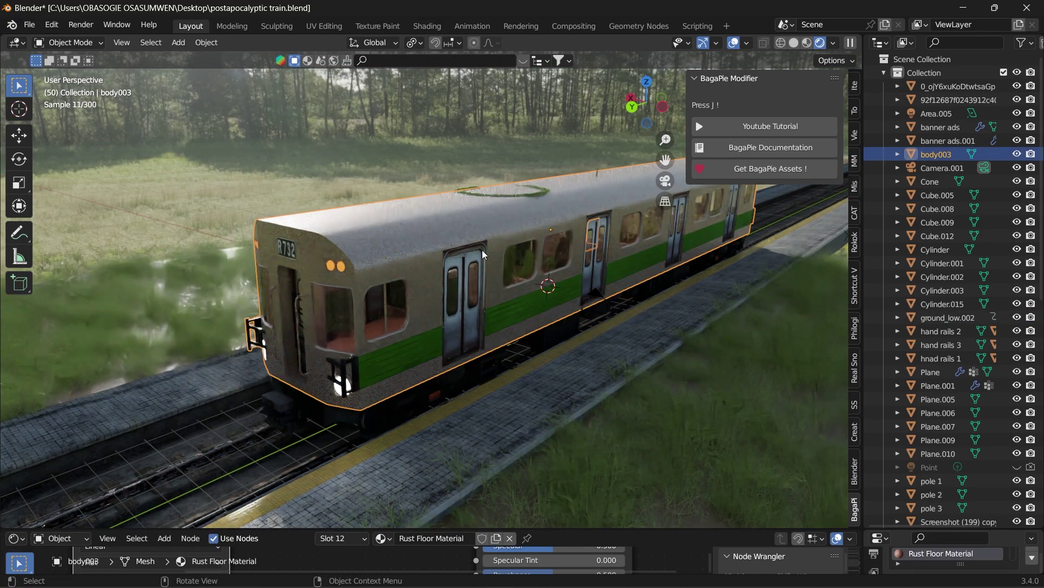
left_click(21, 111)
left_click(426, 220)
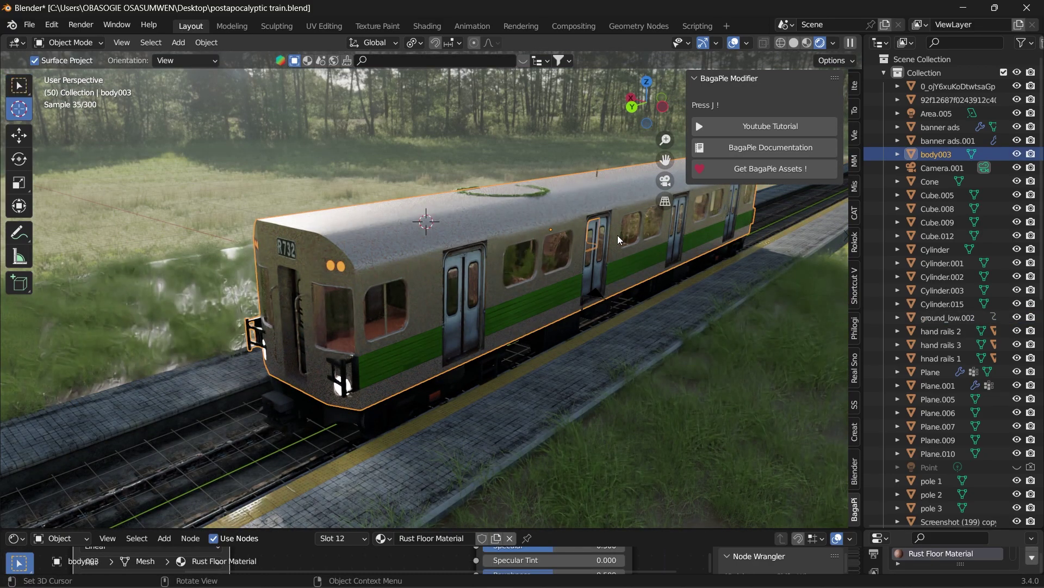
scroll(619, 237, "up", 3)
key("j")
left_click(510, 142)
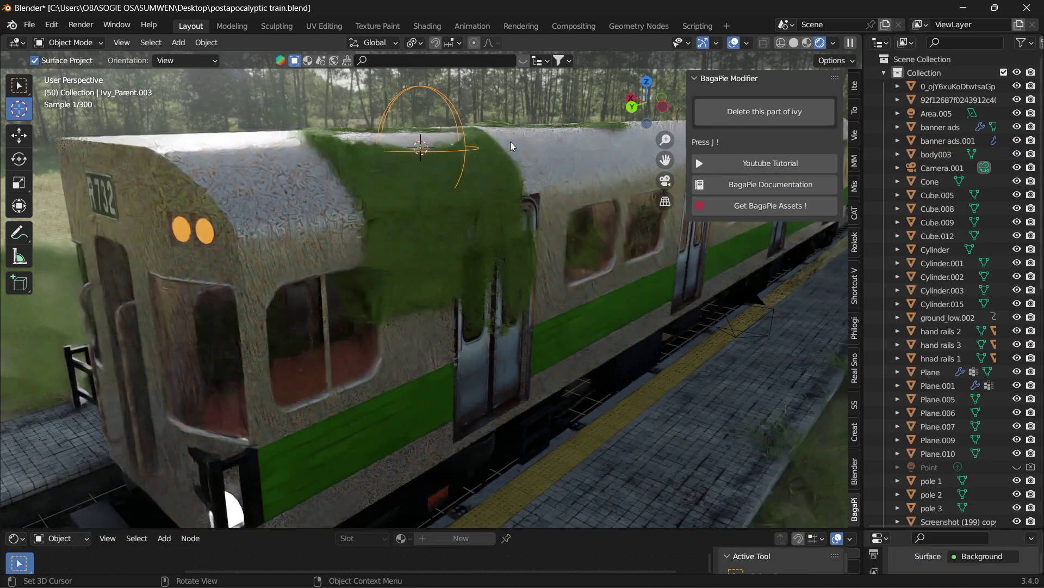
mouse_move(655, 109)
left_mouse_down()
mouse_move(617, 122)
mouse_move(652, 120)
left_mouse_up()
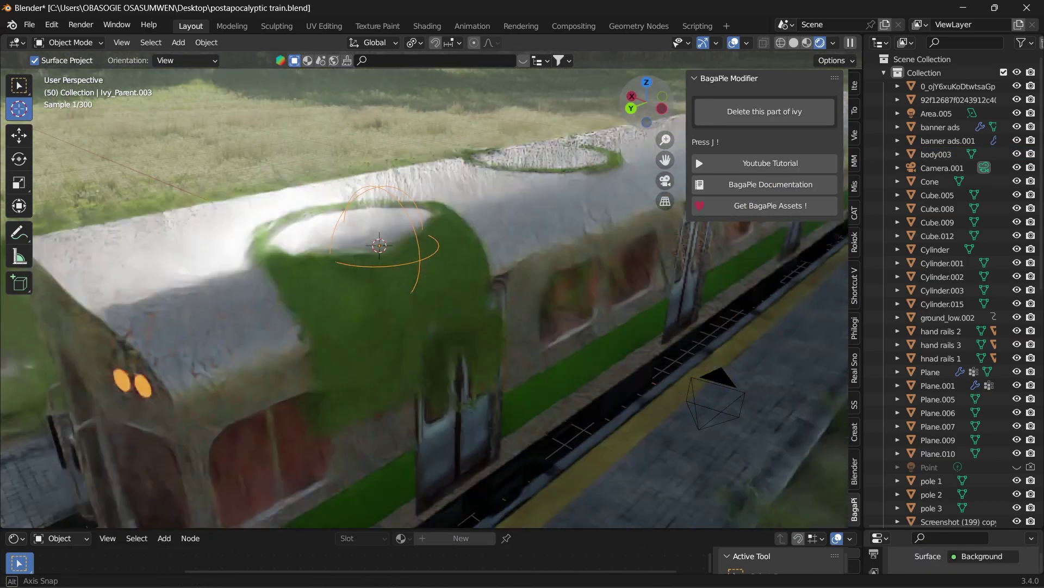
left_click(19, 136)
mouse_move(377, 214)
left_mouse_down()
mouse_move(375, 162)
mouse_move(375, 195)
left_mouse_up()
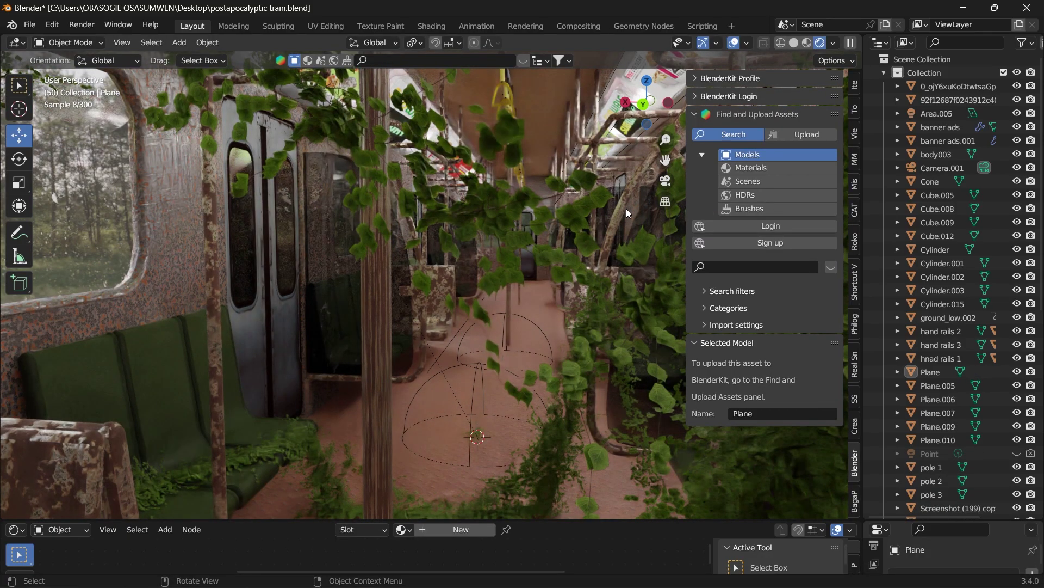
Hide the sidebar and examine the ivy and rusty seats throughout the carriage interior
left_click_drag(665, 145, 716, 107)
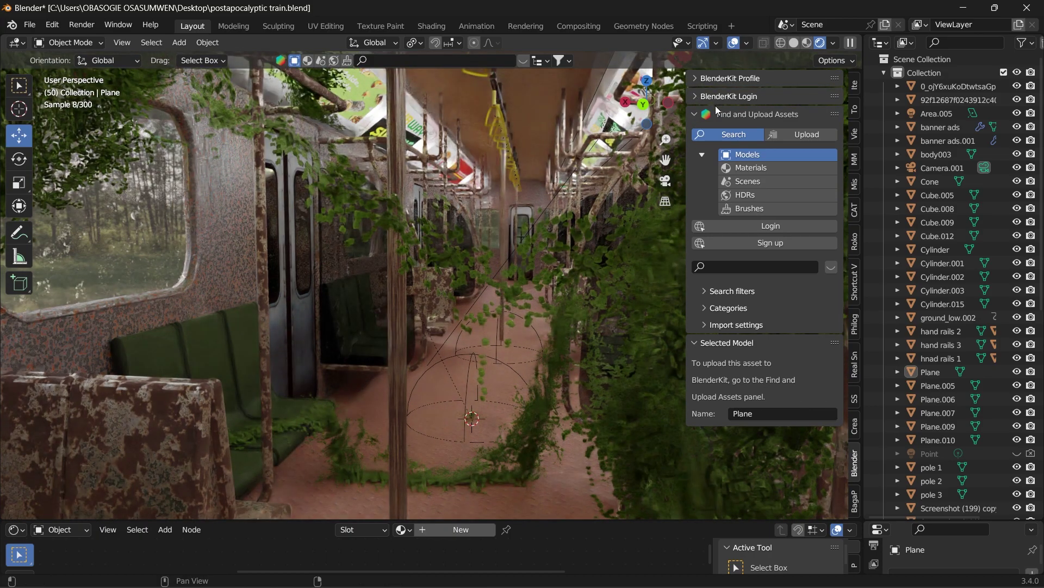
key("n")
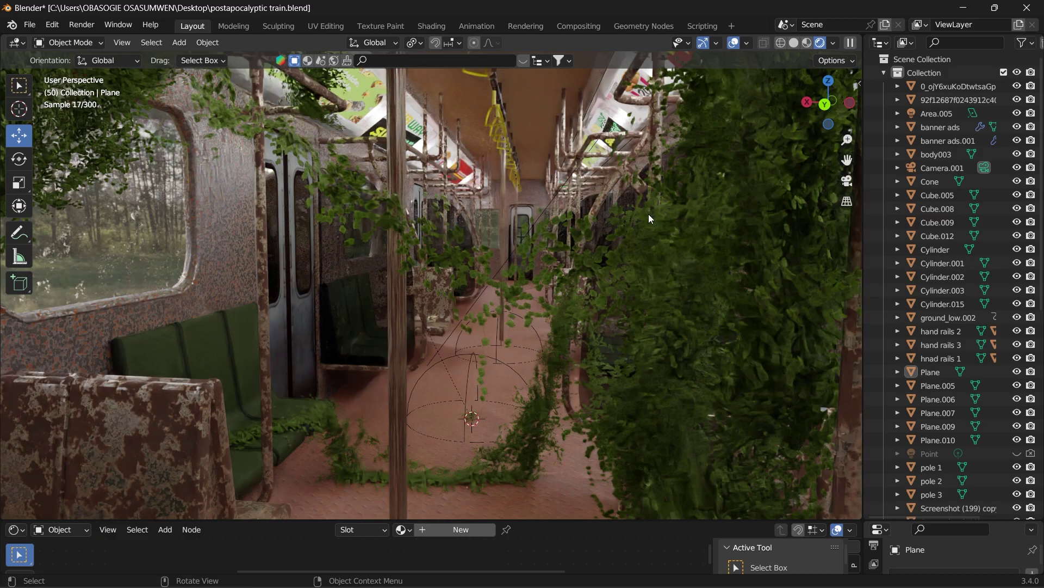
left_click_drag(803, 110, 818, 118)
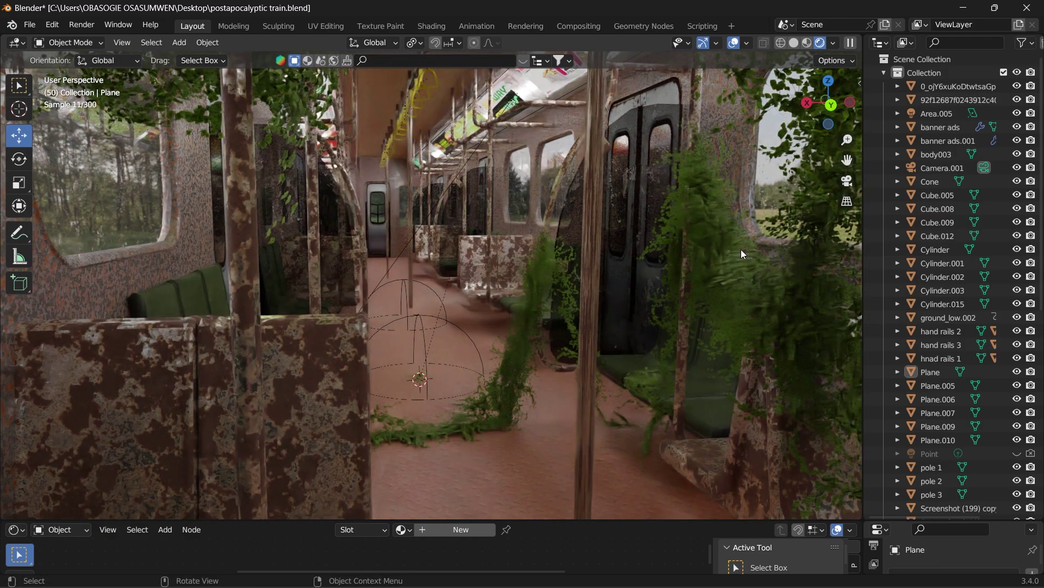